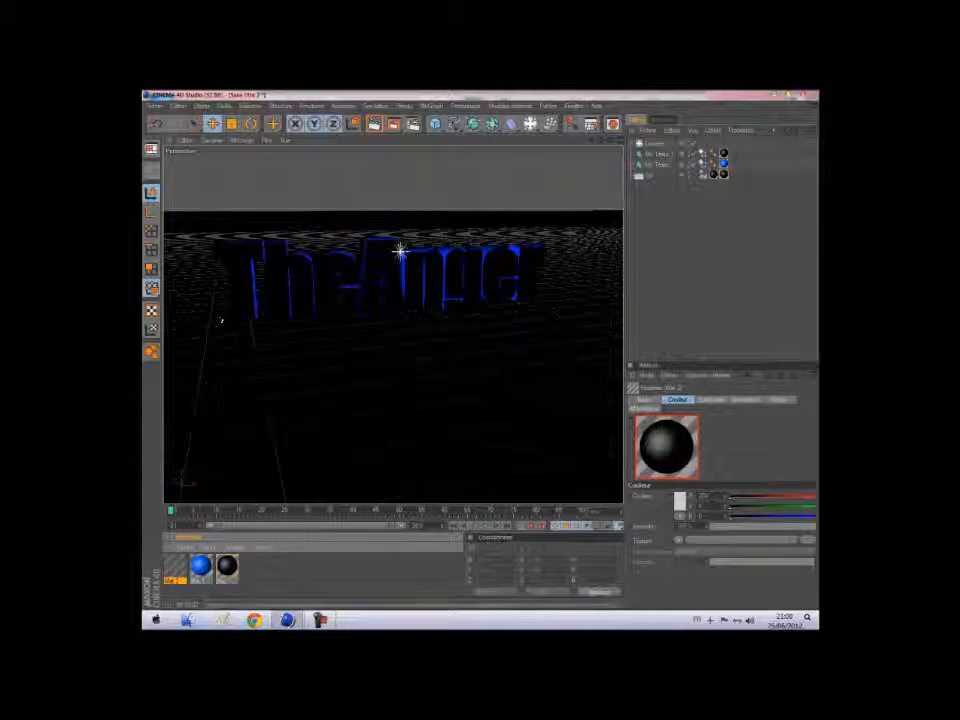
Set the Mat.2 material's colour to black and enable its reflection channel.
{"action": "double_click", "coordinate": [174, 566]}
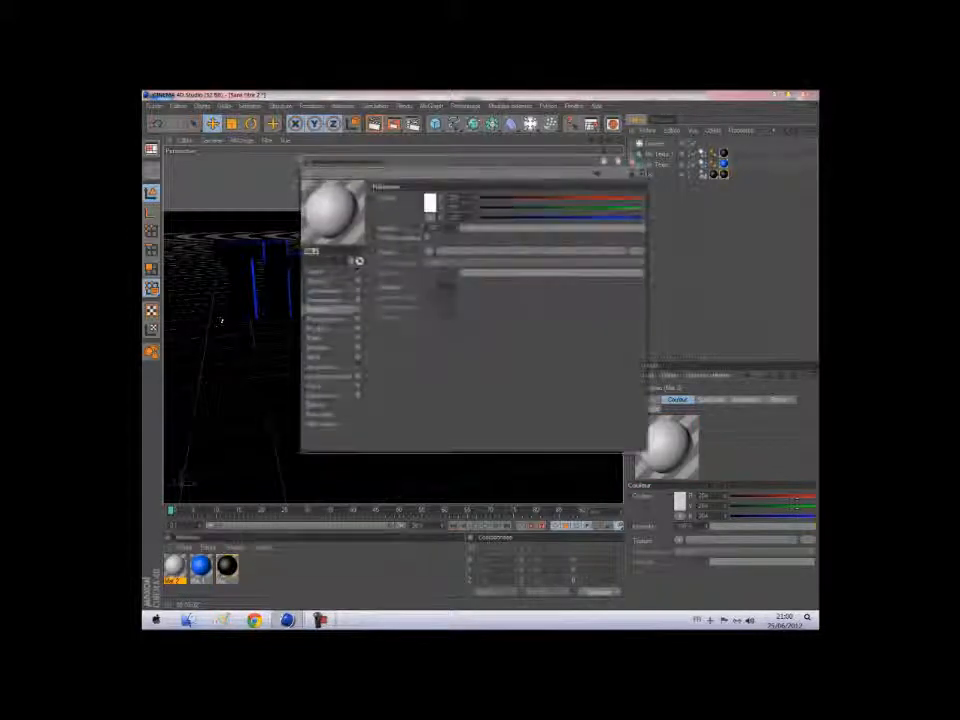
{"action": "left_click", "coordinate": [326, 271]}
{"action": "left_click", "coordinate": [424, 203]}
{"action": "left_click_drag", "start_coordinate": [368, 175], "coordinate": [364, 218]}
{"action": "left_click", "coordinate": [405, 254]}
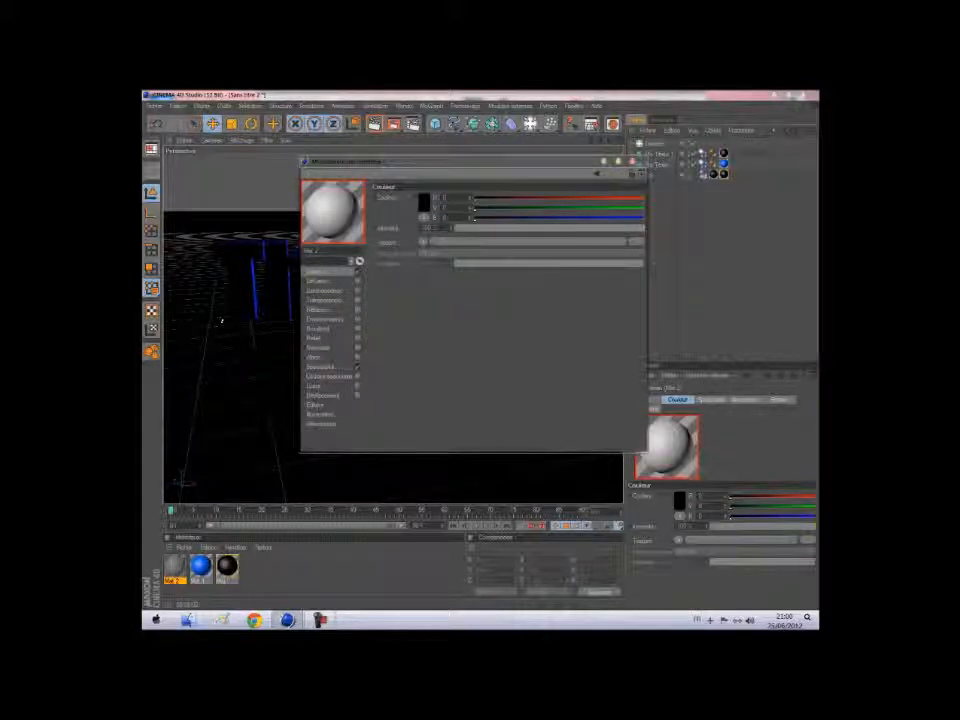
{"action": "left_click", "coordinate": [318, 310]}
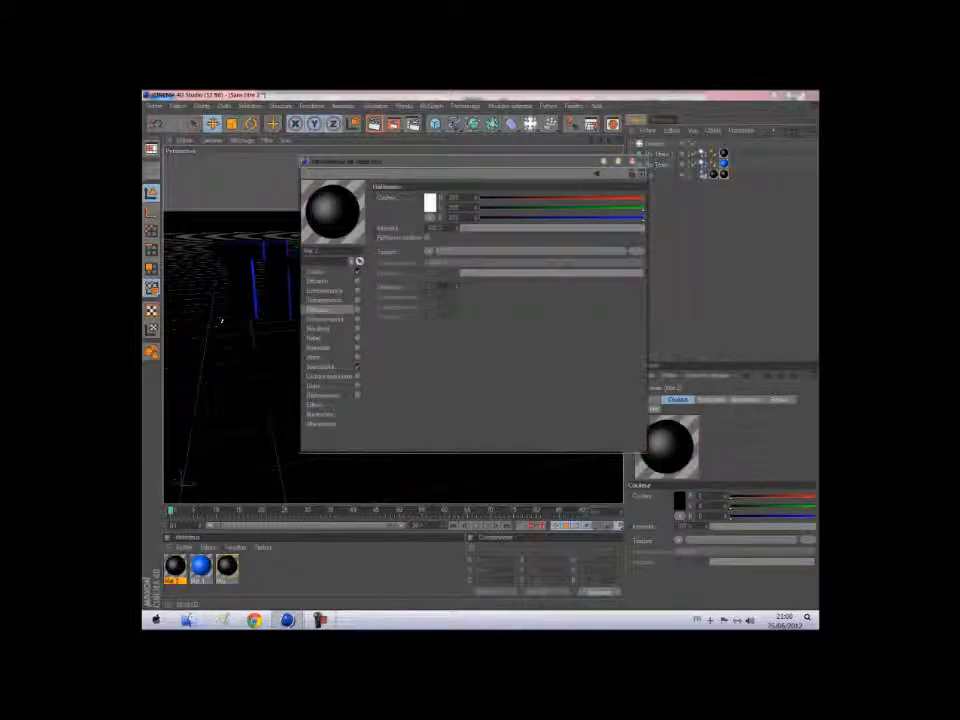
{"action": "left_click", "coordinate": [357, 309]}
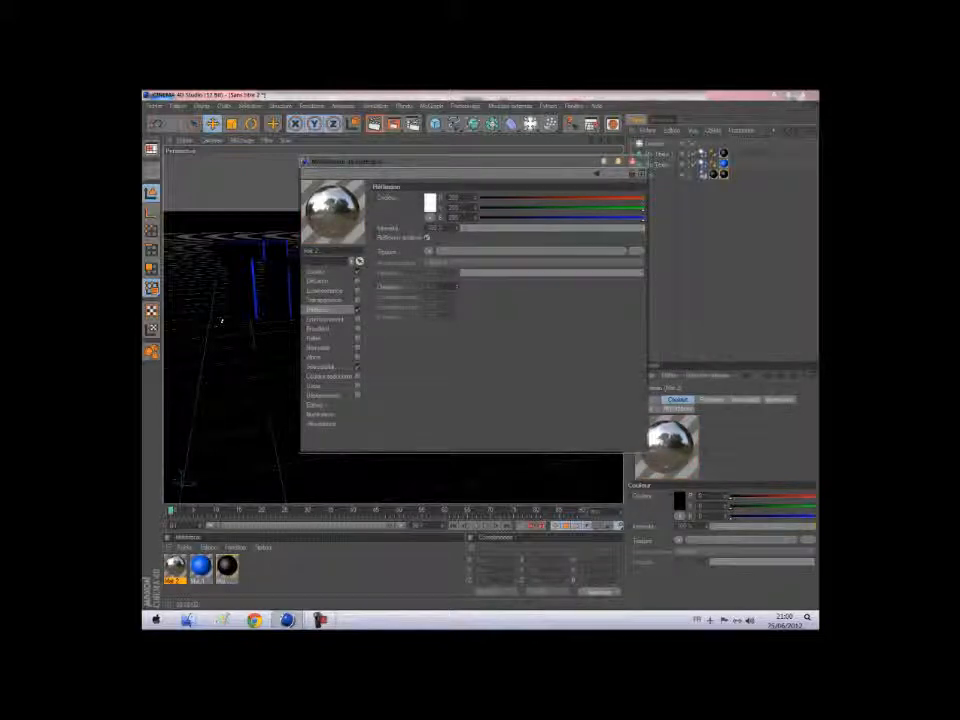
{"action": "left_click", "coordinate": [632, 161]}
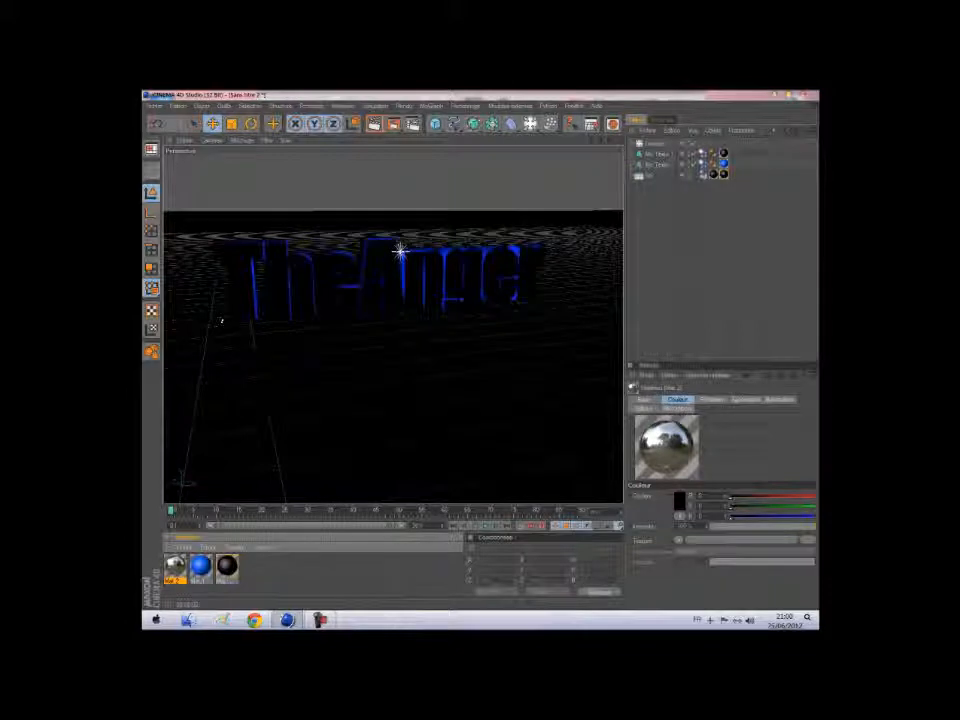
Apply the reflective Mat.2 material to the floor and render the view to check the text's reflection.
{"action": "left_click_drag", "start_coordinate": [175, 566], "coordinate": [221, 320]}
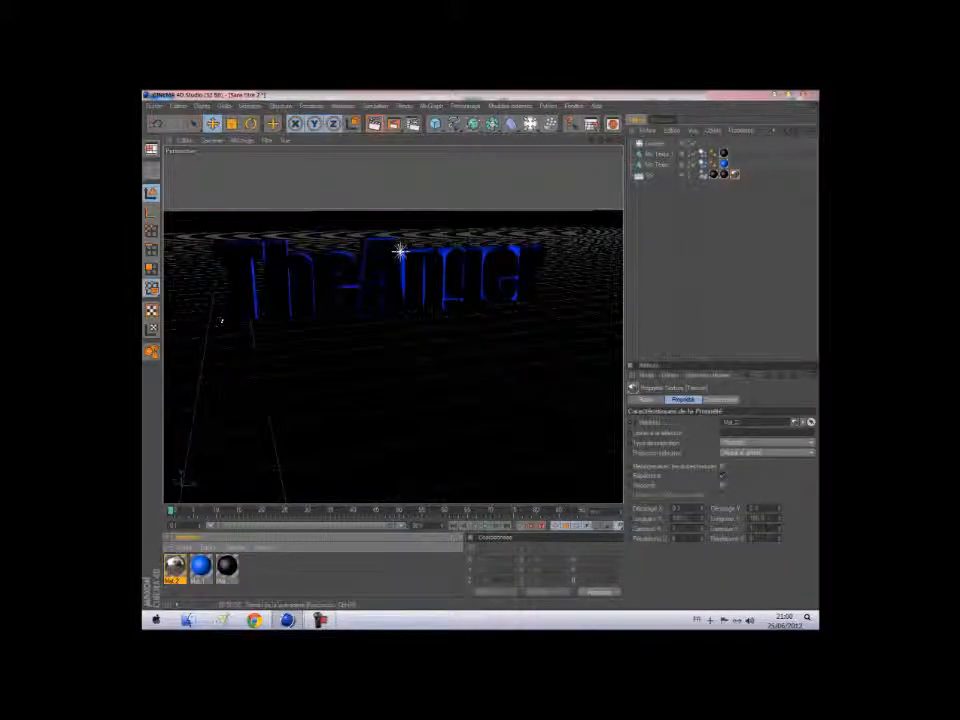
{"action": "key", "text": "ctrl+r"}
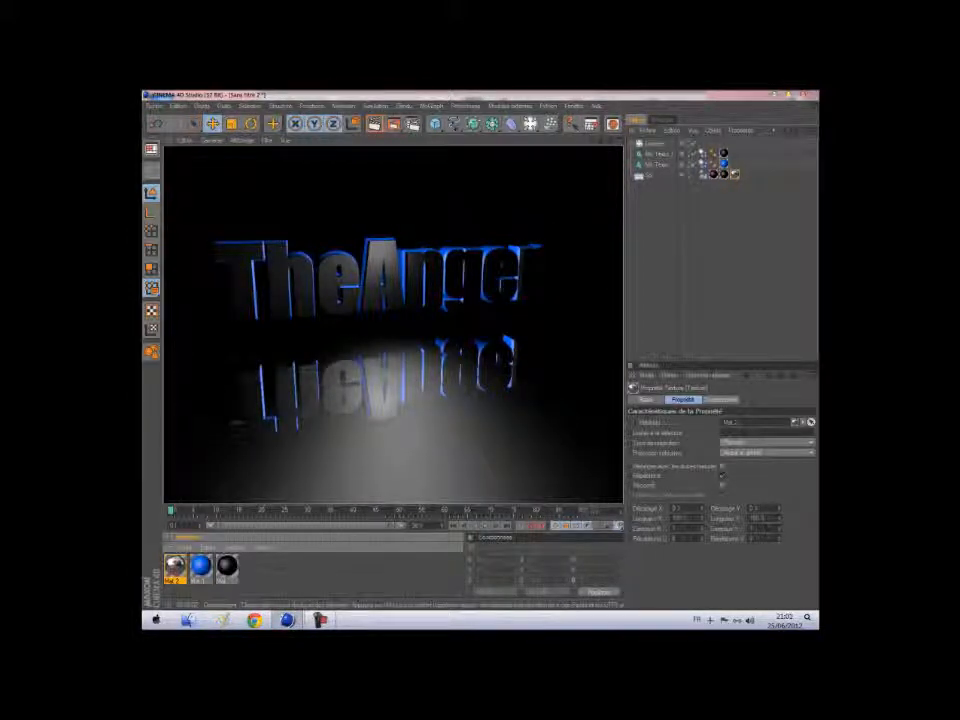
{"action": "key", "text": "ctrl+r"}
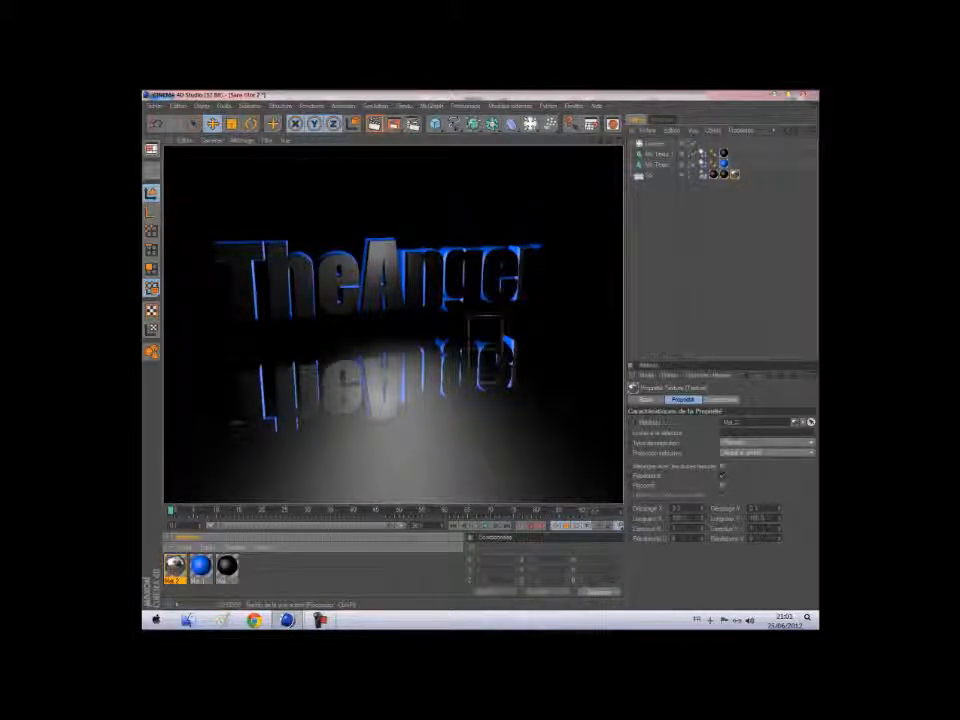
{"action": "left_click", "coordinate": [227, 566]}
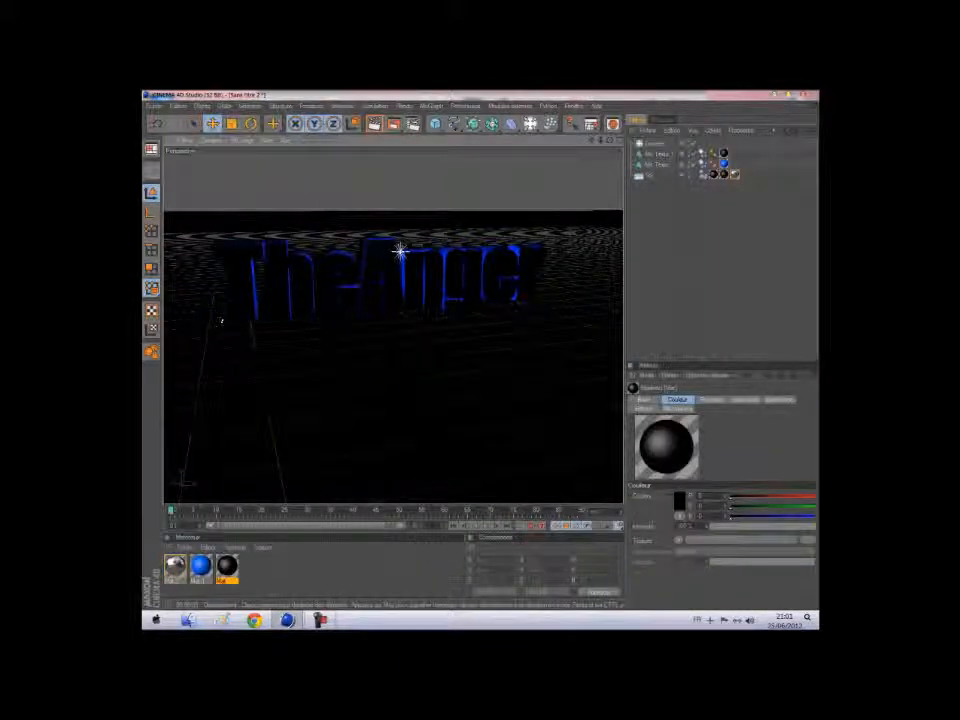
Move the light higher and farther back relative to the text, and render the view.
{"action": "left_click", "coordinate": [399, 251]}
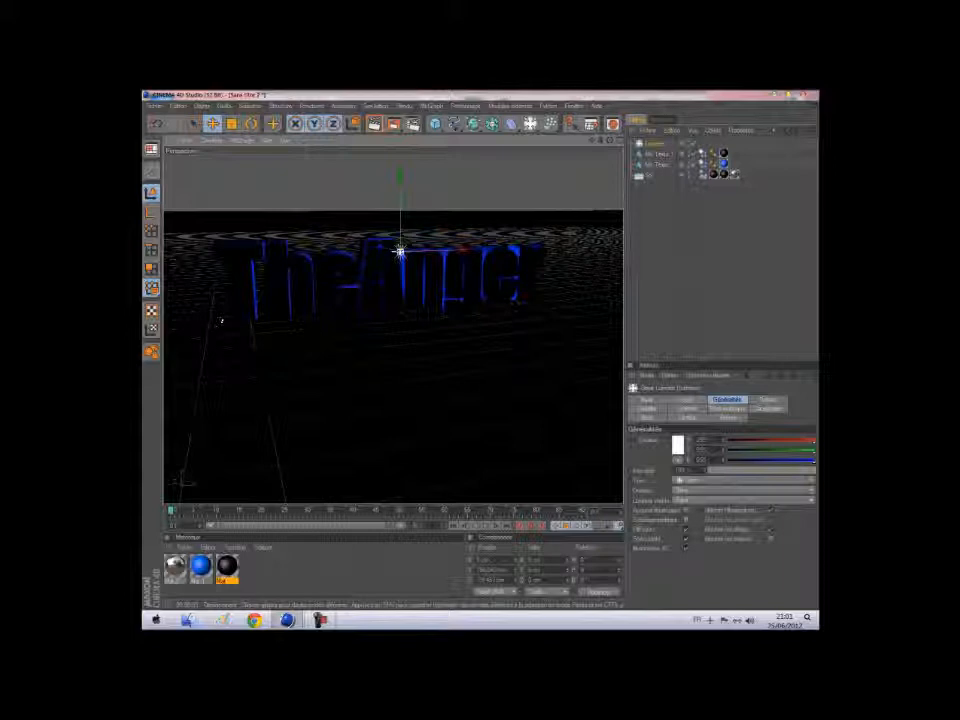
{"action": "left_click_drag", "start_coordinate": [221, 320], "coordinate": [243, 338], "text": "alt"}
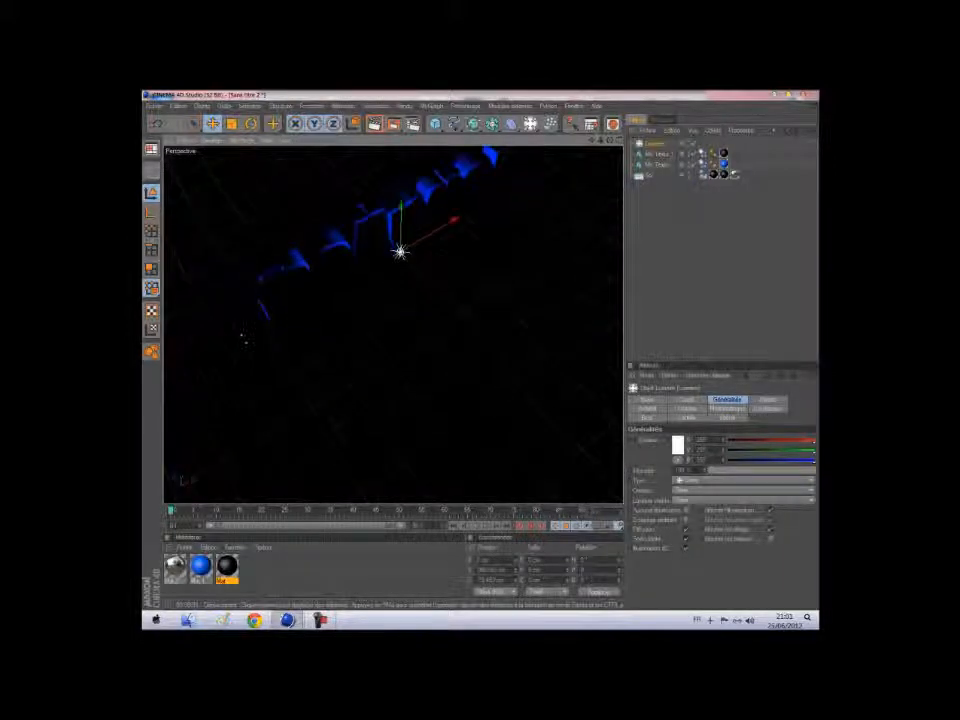
{"action": "left_click_drag", "start_coordinate": [399, 251], "coordinate": [366, 191]}
{"action": "left_click", "coordinate": [374, 123]}
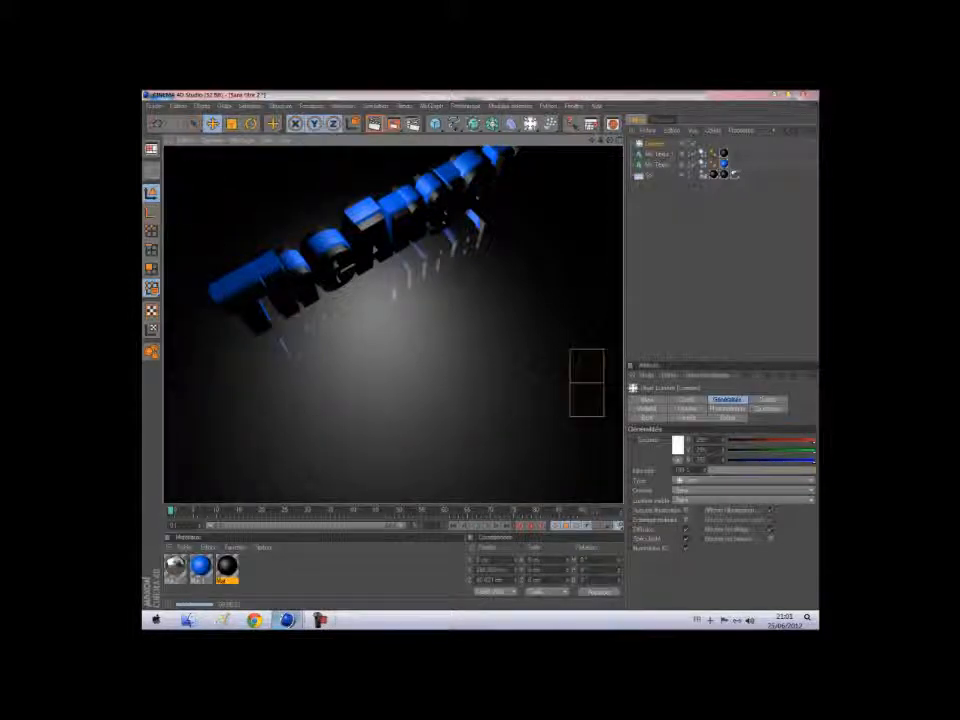
{"action": "left_click", "coordinate": [227, 568]}
Render from a lower front angle, move the light forward along its Z axis, and render the view again.
{"action": "left_click_drag", "start_coordinate": [393, 324], "coordinate": [340, 314], "text": "alt"}
{"action": "left_click_drag", "start_coordinate": [211, 329], "coordinate": [188, 317], "text": "alt"}
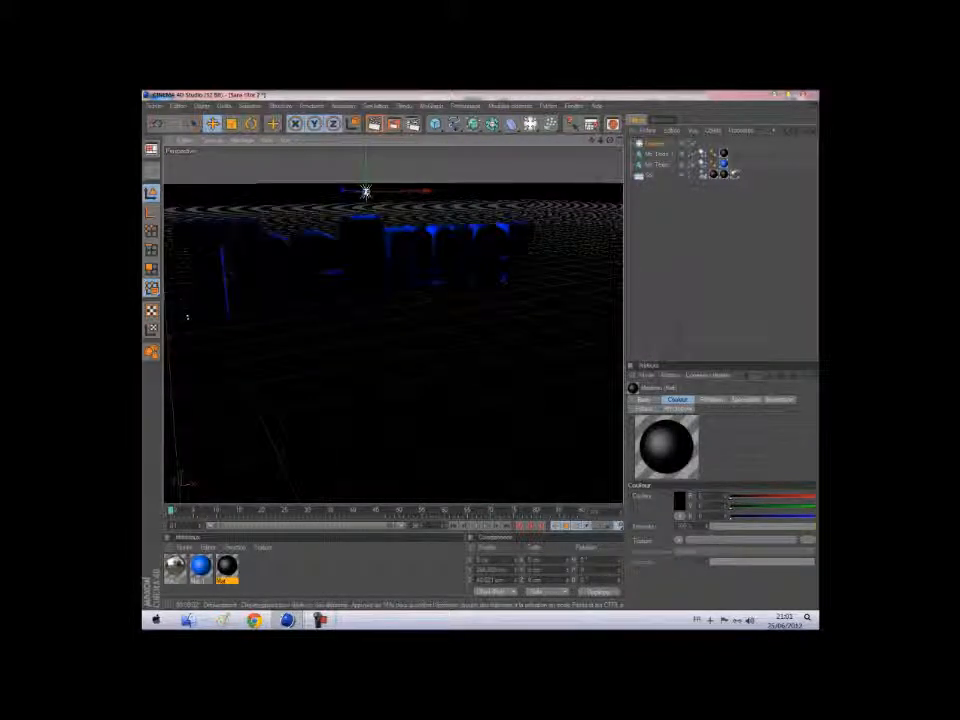
{"action": "key", "text": "ctrl+r"}
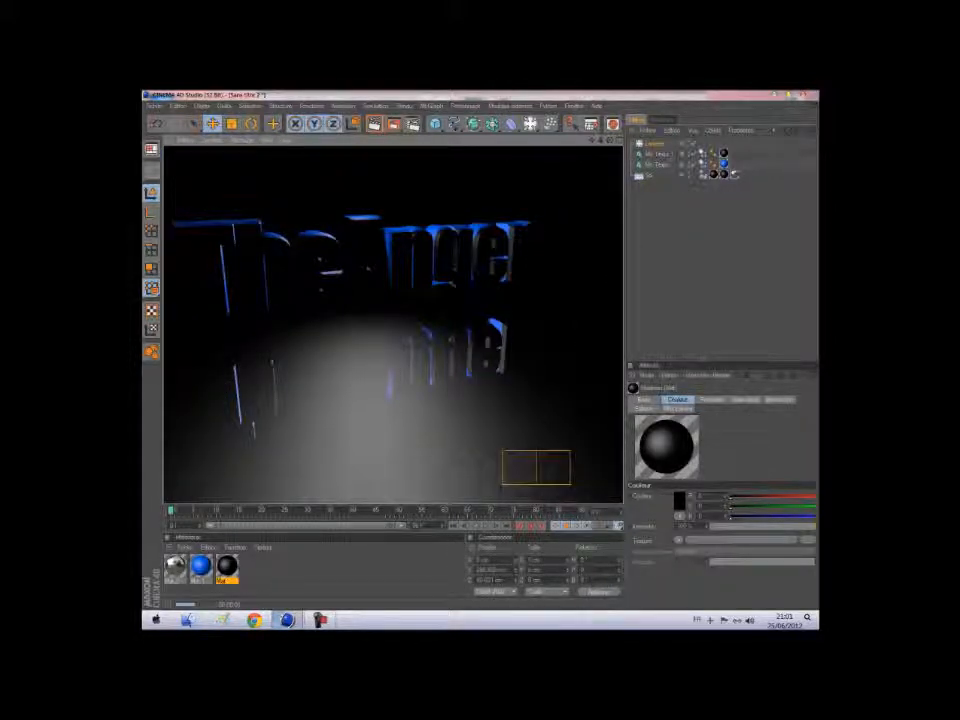
{"action": "left_click_drag", "start_coordinate": [343, 190], "coordinate": [386, 192]}
{"action": "left_click", "coordinate": [373, 123]}
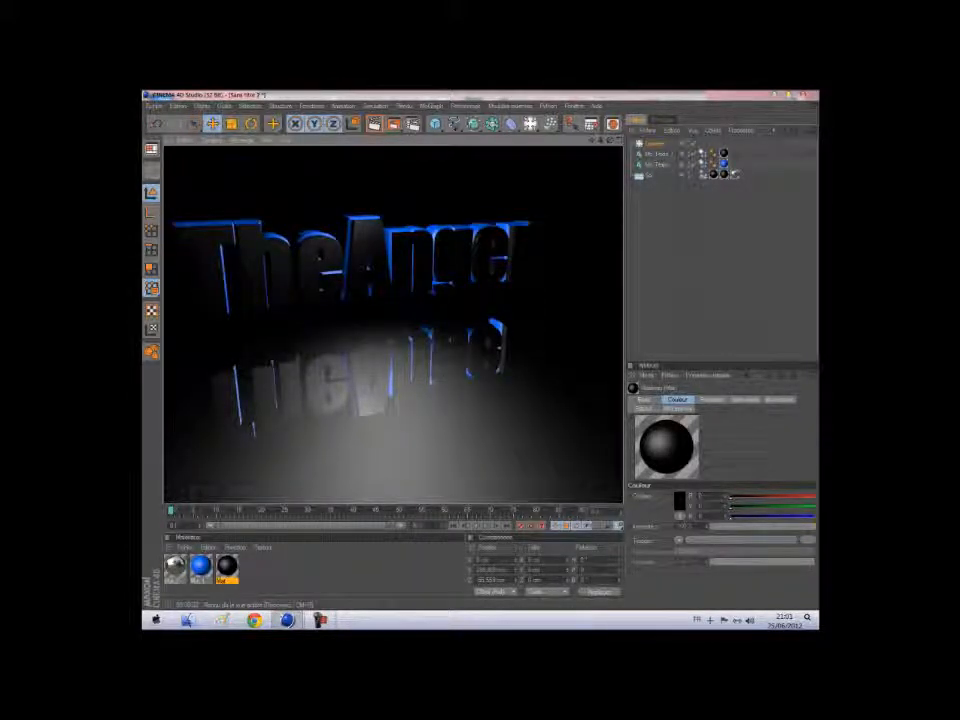
{"action": "key", "text": "a"}
Set the light's scale to 25 on the X, Y and Z axes and render the view.
{"action": "left_click_drag", "start_coordinate": [187, 317], "coordinate": [192, 311], "text": "alt"}
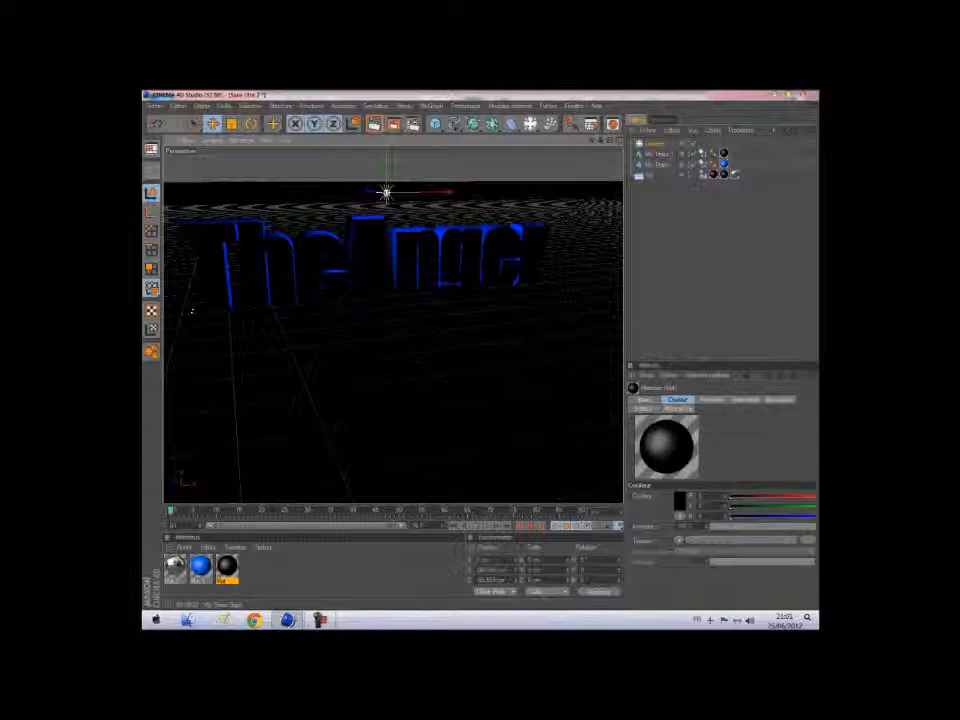
{"action": "left_click", "coordinate": [654, 143]}
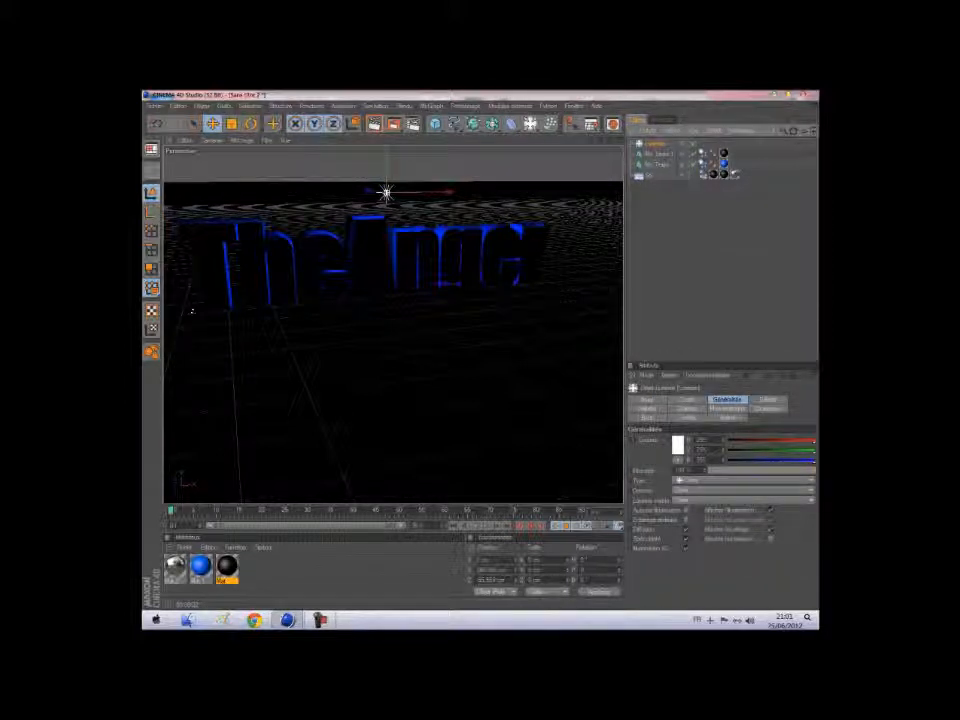
{"action": "left_click", "coordinate": [686, 399]}
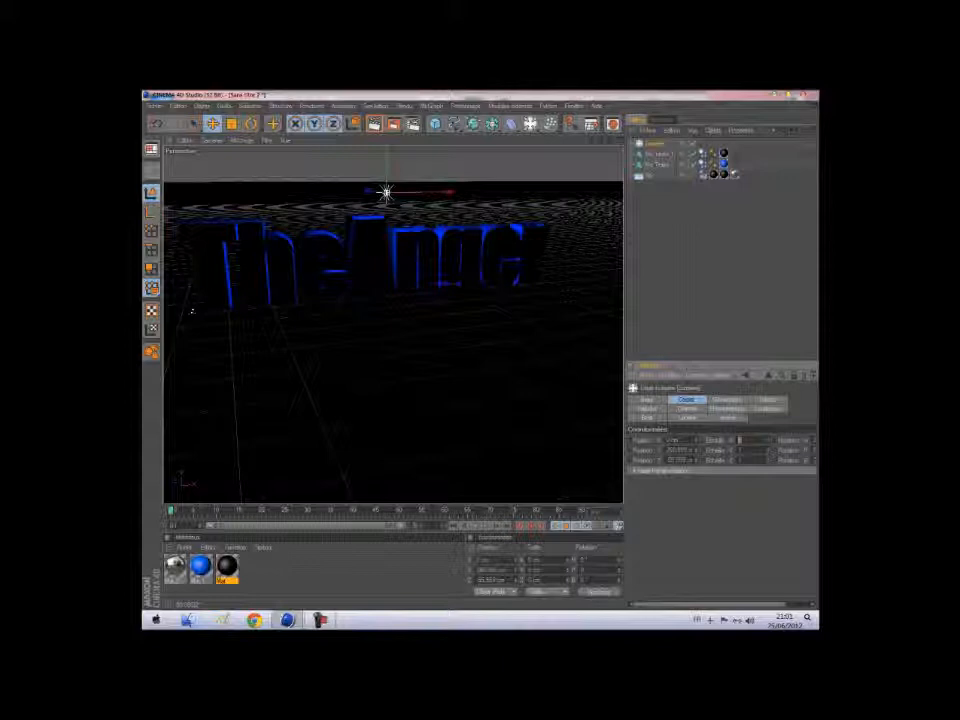
{"action": "key", "text": "Tab"}
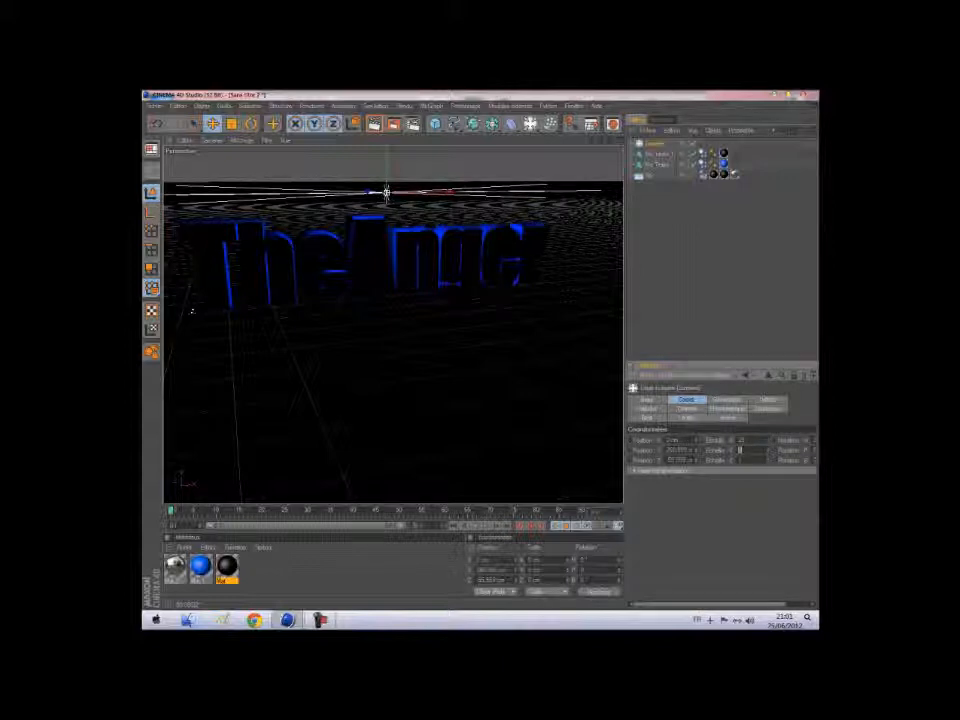
{"action": "type", "text": "25"}
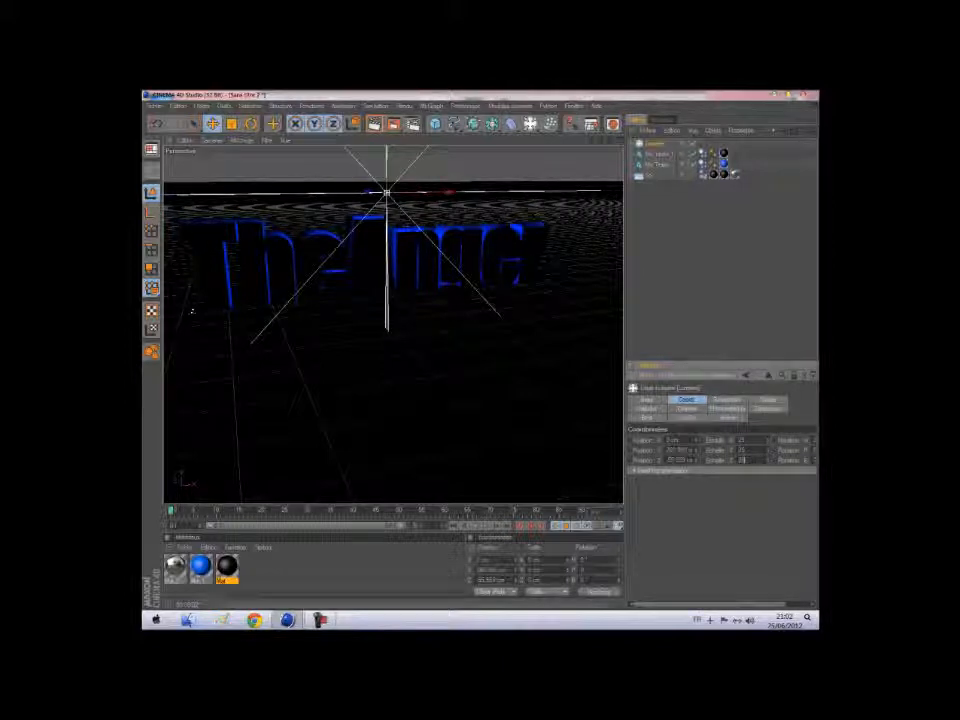
{"action": "key", "text": "ctrl+r"}
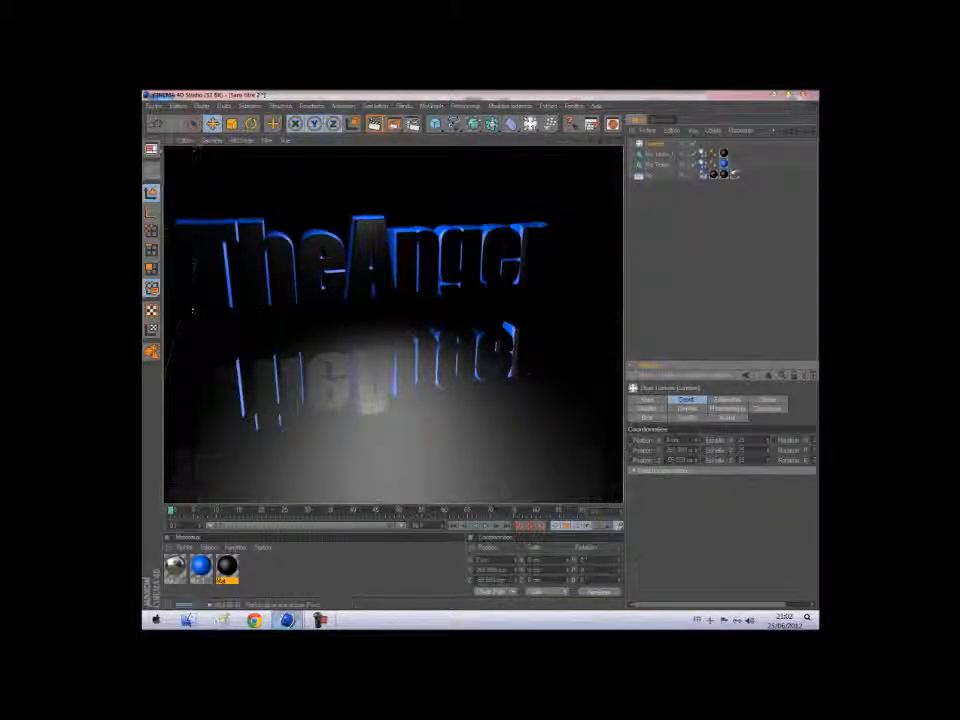
{"action": "left_click", "coordinate": [227, 567]}
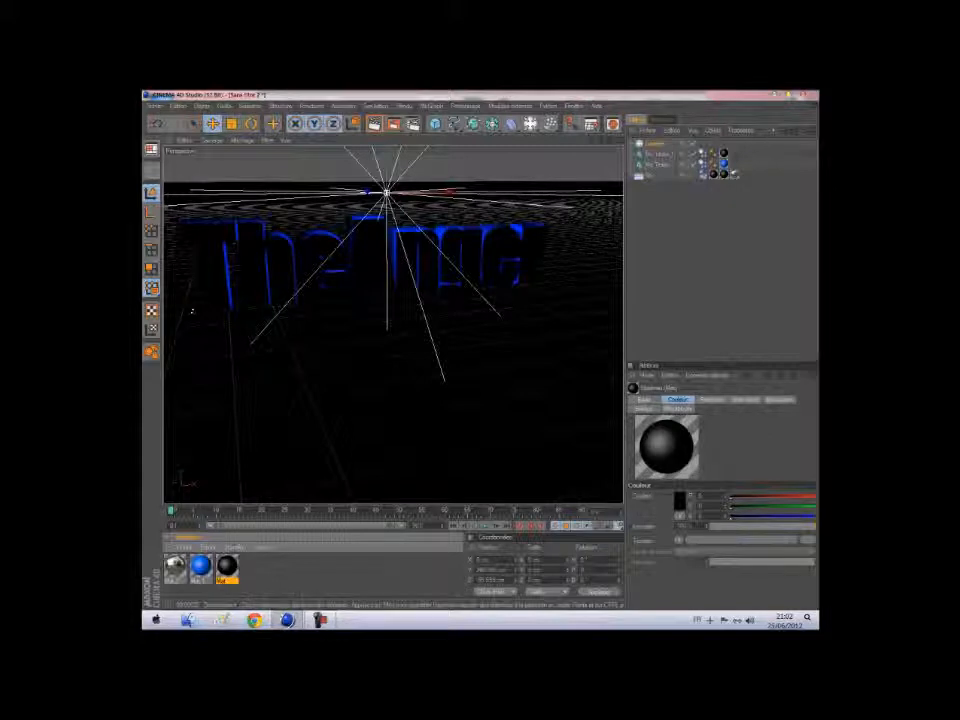
Shatter both TheAnger text objects into fragments with the Thrausi plugin.
{"action": "left_click", "coordinate": [192, 311]}
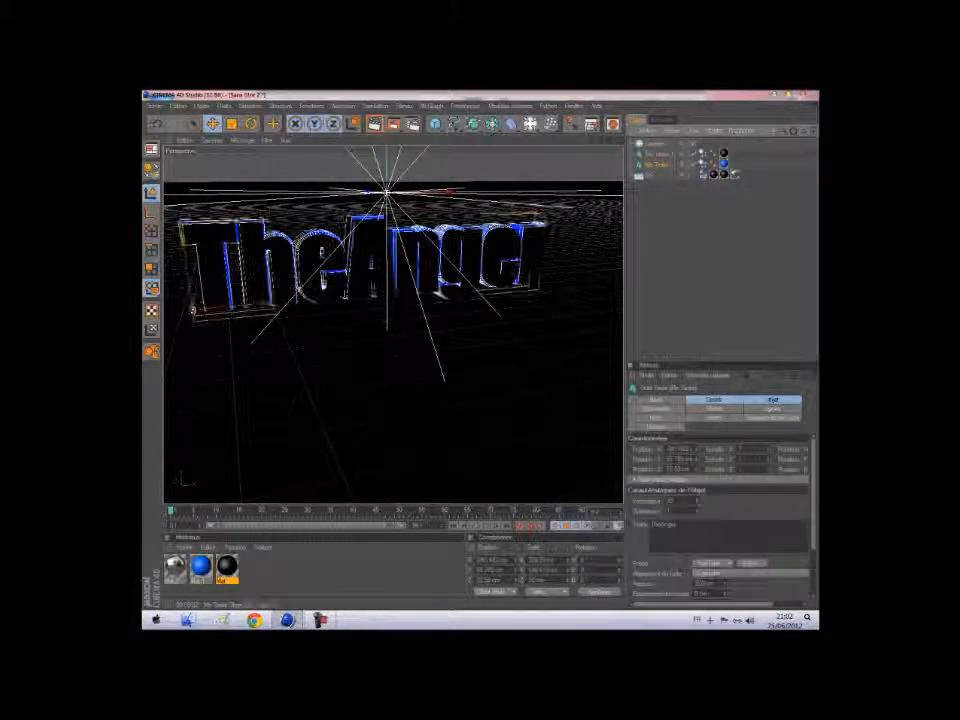
{"action": "left_click", "coordinate": [658, 154], "text": "ctrl"}
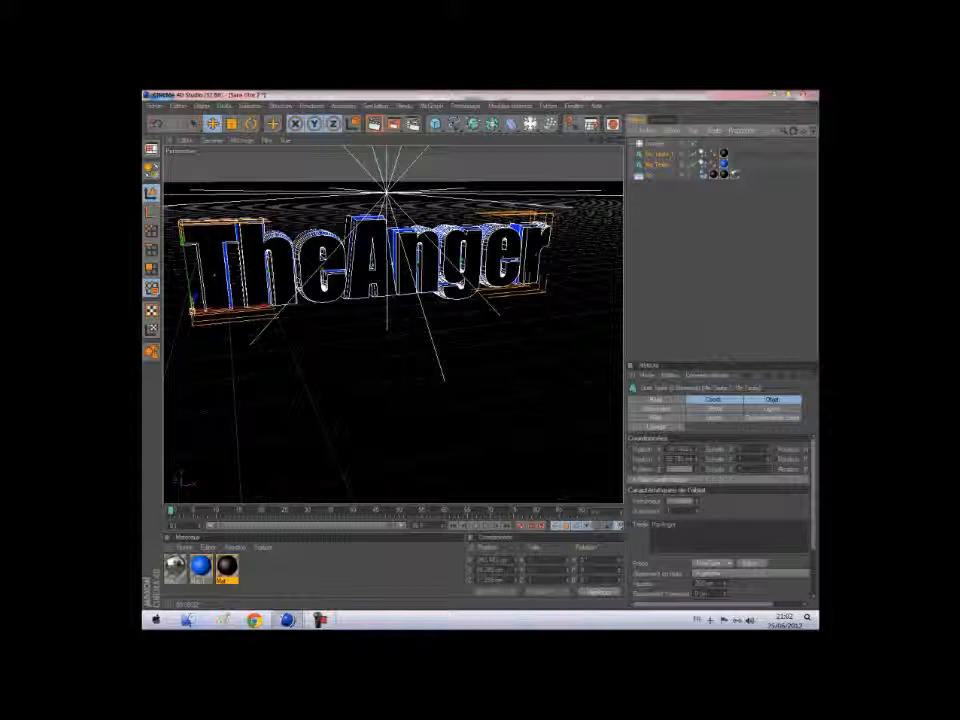
{"action": "left_click", "coordinate": [510, 106]}
{"action": "mouse_move", "coordinate": [520, 144]}
{"action": "left_click", "coordinate": [578, 148]}
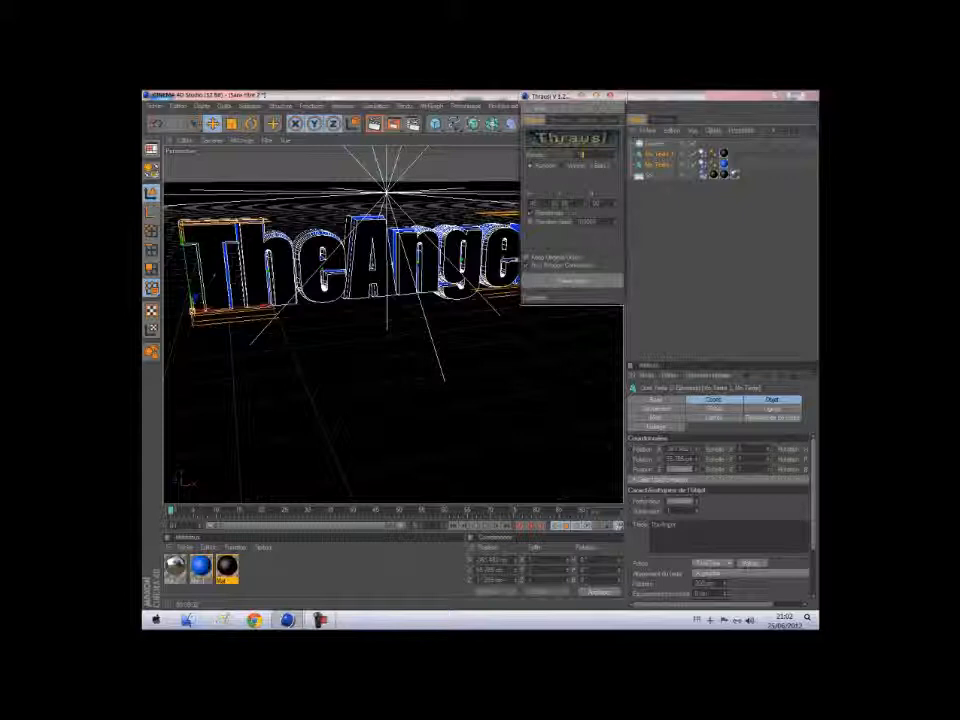
{"action": "left_click", "coordinate": [572, 281]}
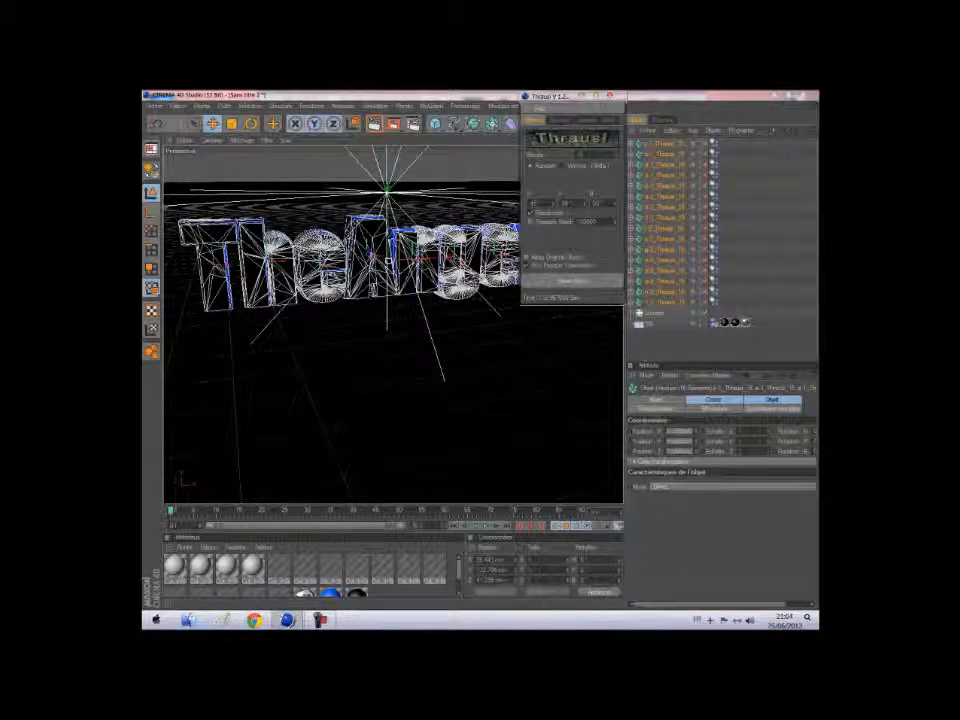
{"action": "left_click", "coordinate": [609, 95]}
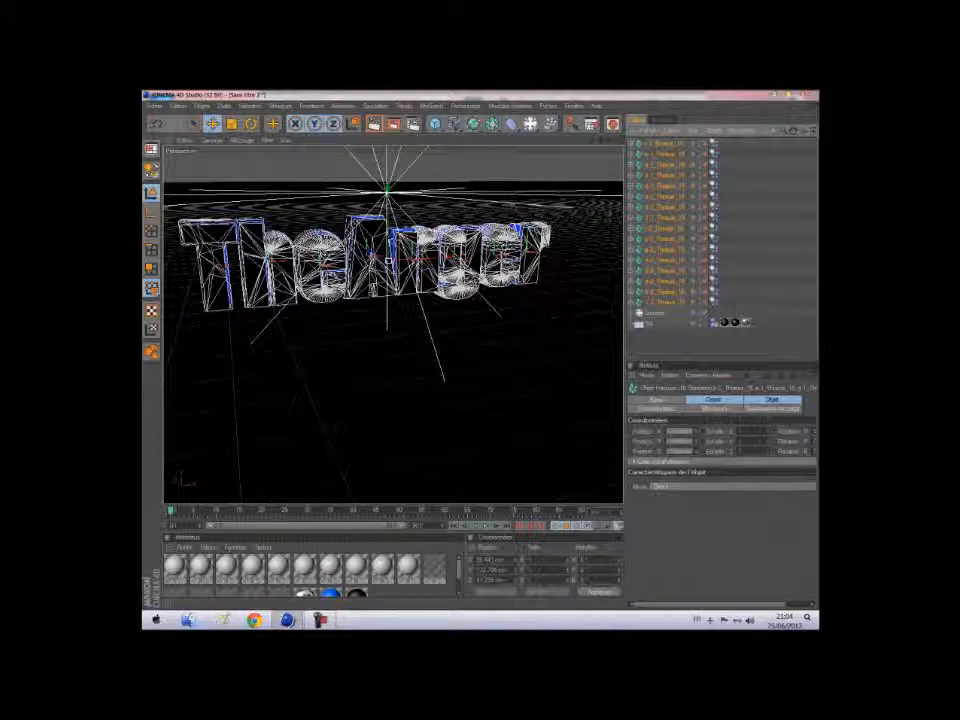
Set the colour of all the cut-inside materials generated for the fragments to pure white.
{"action": "scroll", "coordinate": [305, 575], "scroll_direction": "down", "scroll_amount": 1}
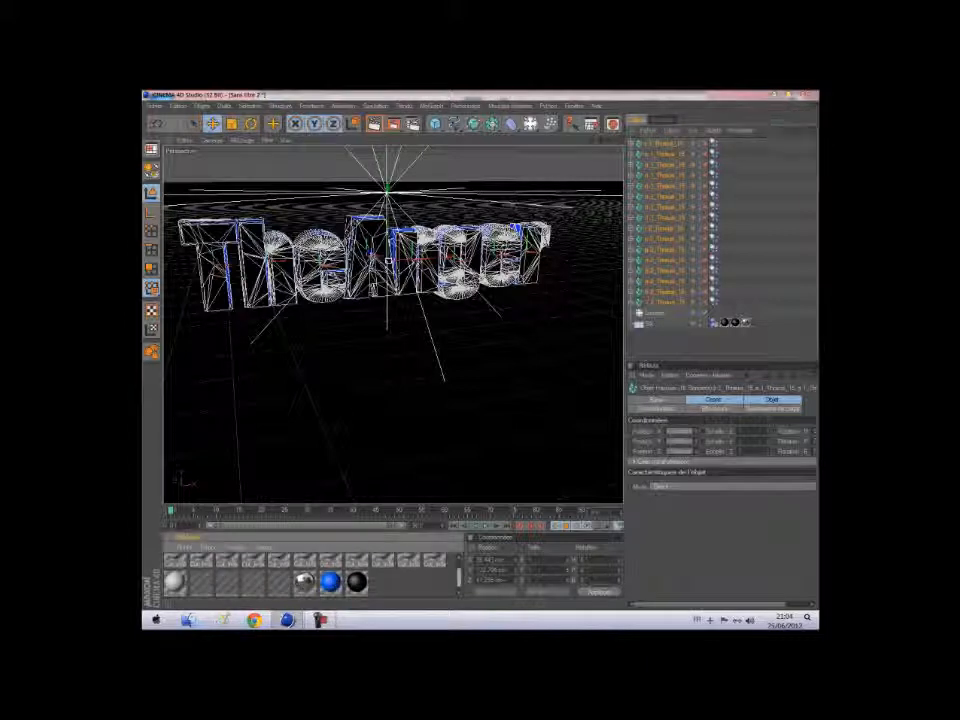
{"action": "scroll", "coordinate": [305, 575], "scroll_direction": "up", "scroll_amount": 1}
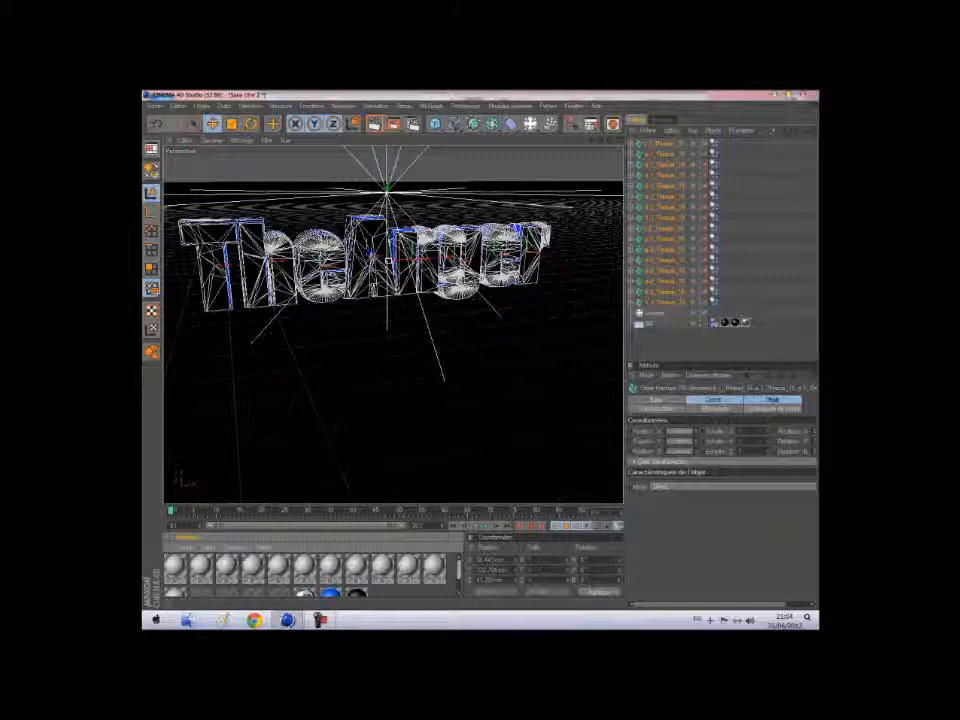
{"action": "scroll", "coordinate": [305, 575], "scroll_direction": "down", "scroll_amount": 1}
{"action": "scroll", "coordinate": [305, 575], "scroll_direction": "up", "scroll_amount": 1}
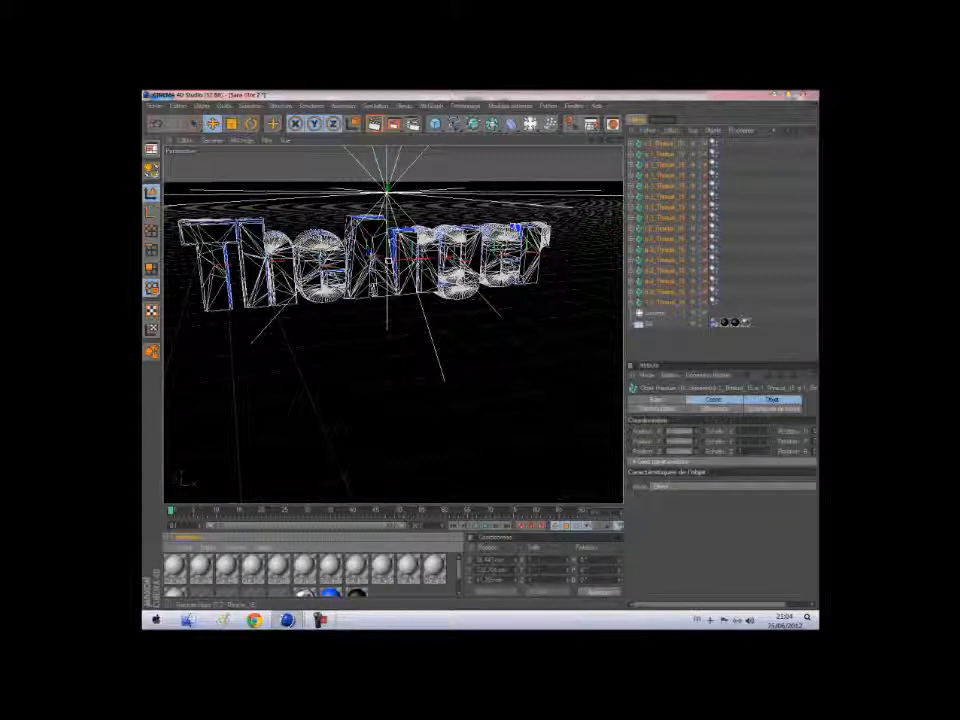
{"action": "key", "text": "ctrl+shift+a"}
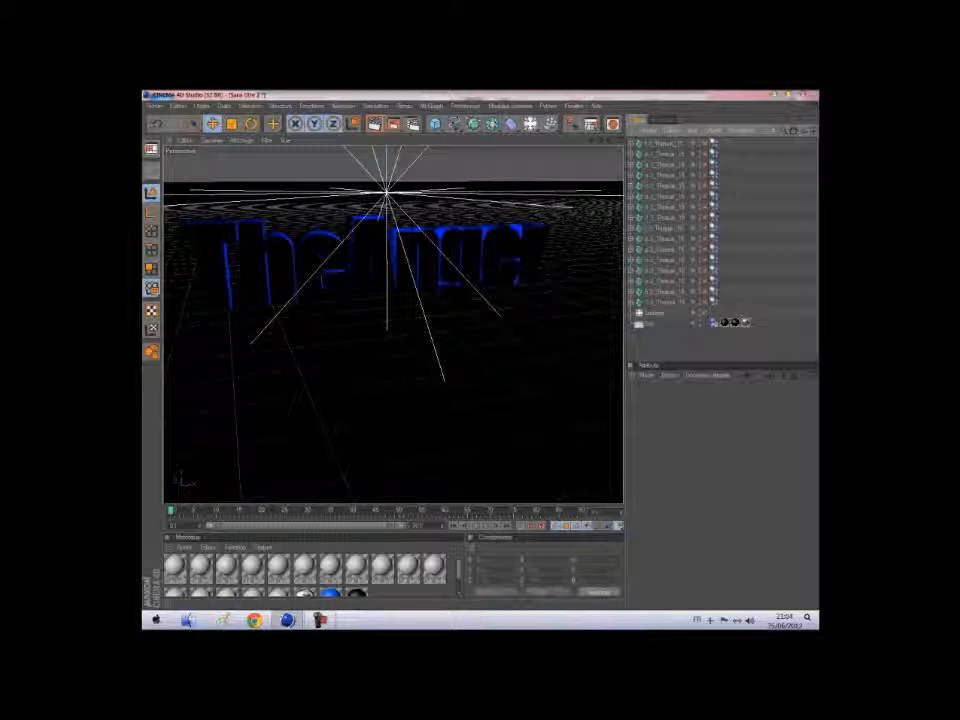
{"action": "left_click", "coordinate": [175, 567]}
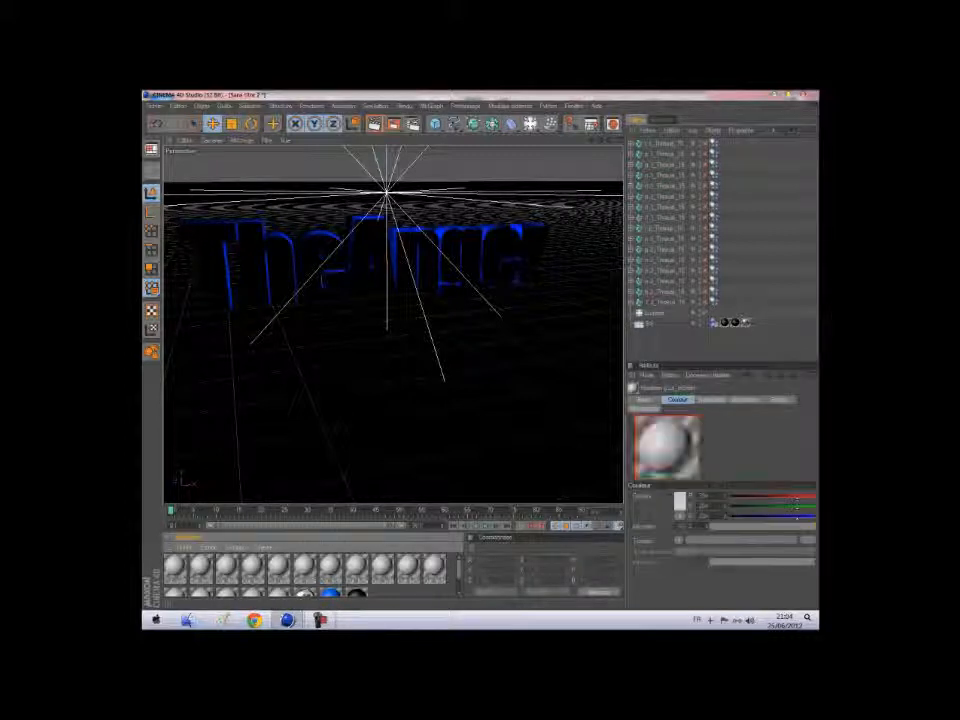
{"action": "key", "text": "ctrl+a"}
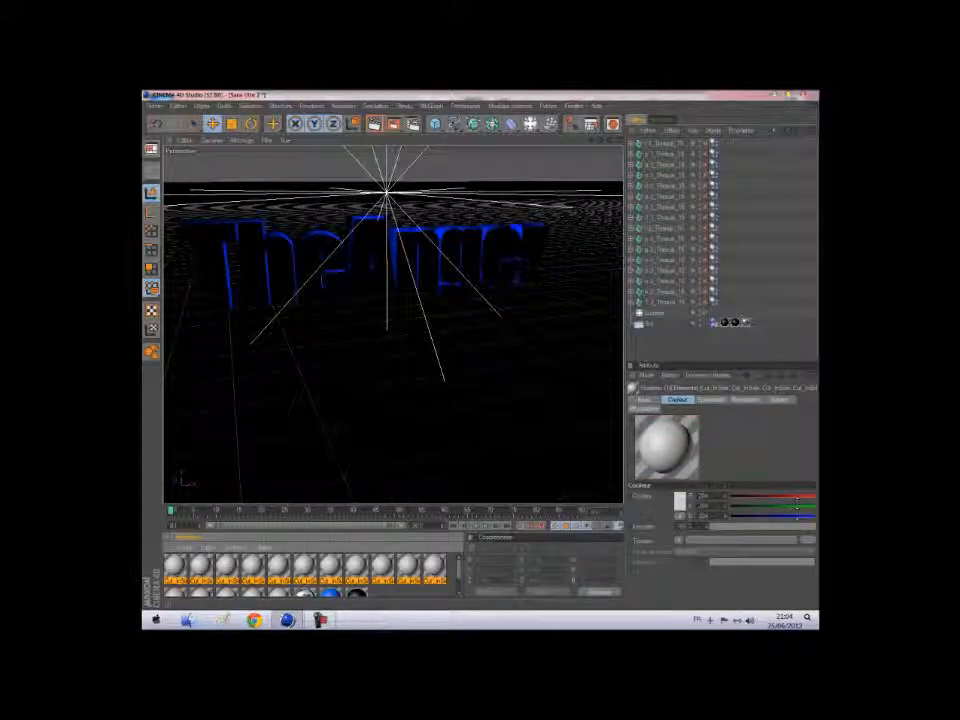
{"action": "left_click", "coordinate": [680, 501]}
{"action": "left_click", "coordinate": [622, 466]}
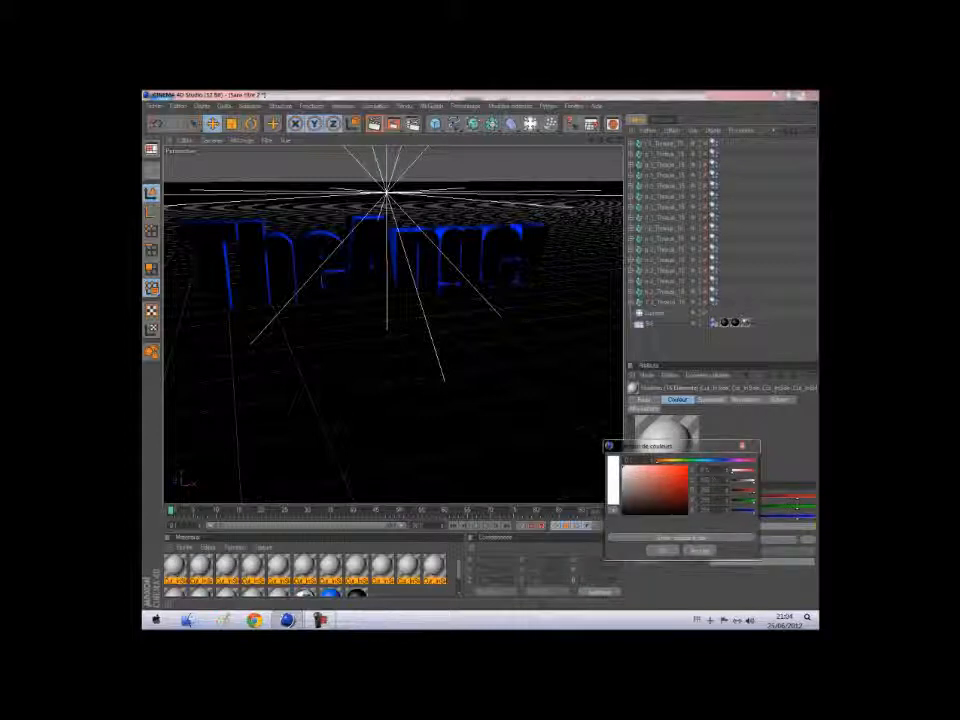
{"action": "left_click", "coordinate": [661, 550]}
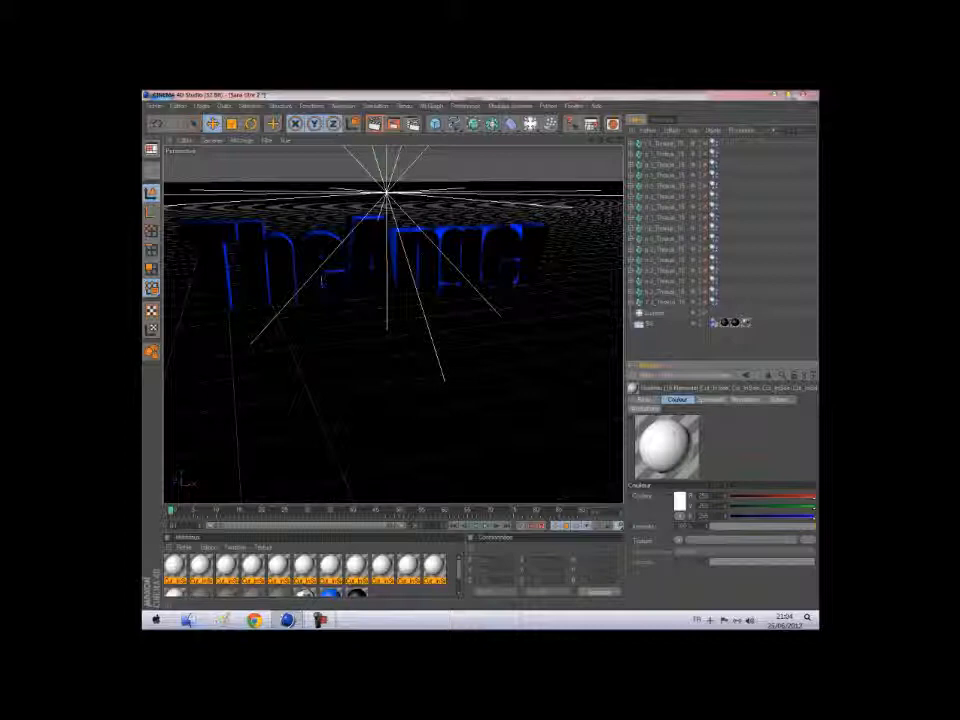
{"action": "left_click", "coordinate": [745, 399]}
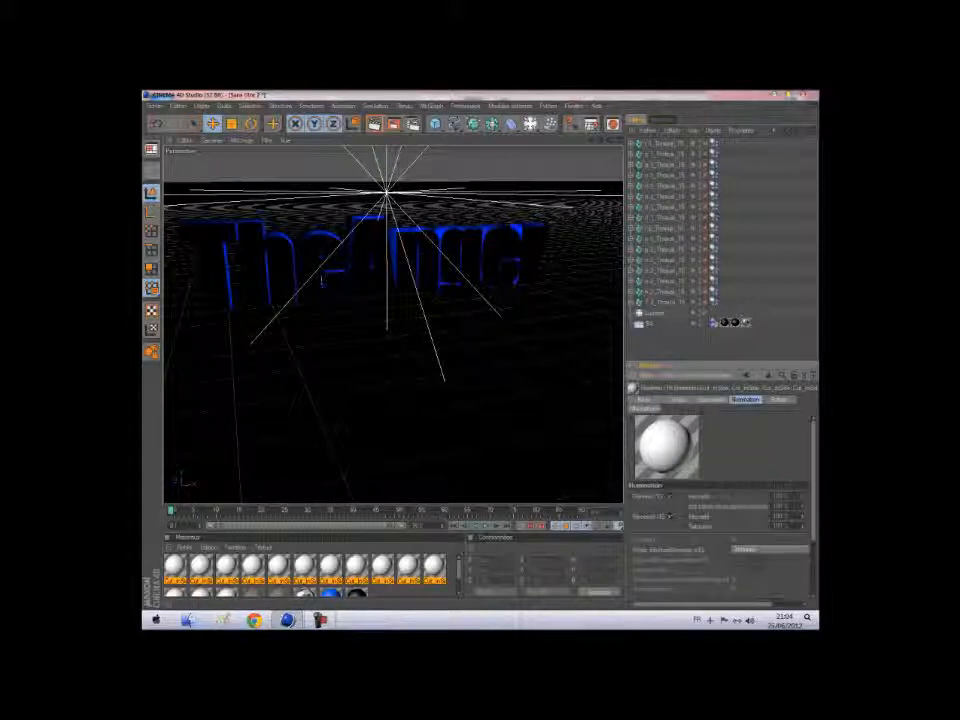
{"action": "left_click", "coordinate": [712, 399]}
{"action": "left_click", "coordinate": [645, 409]}
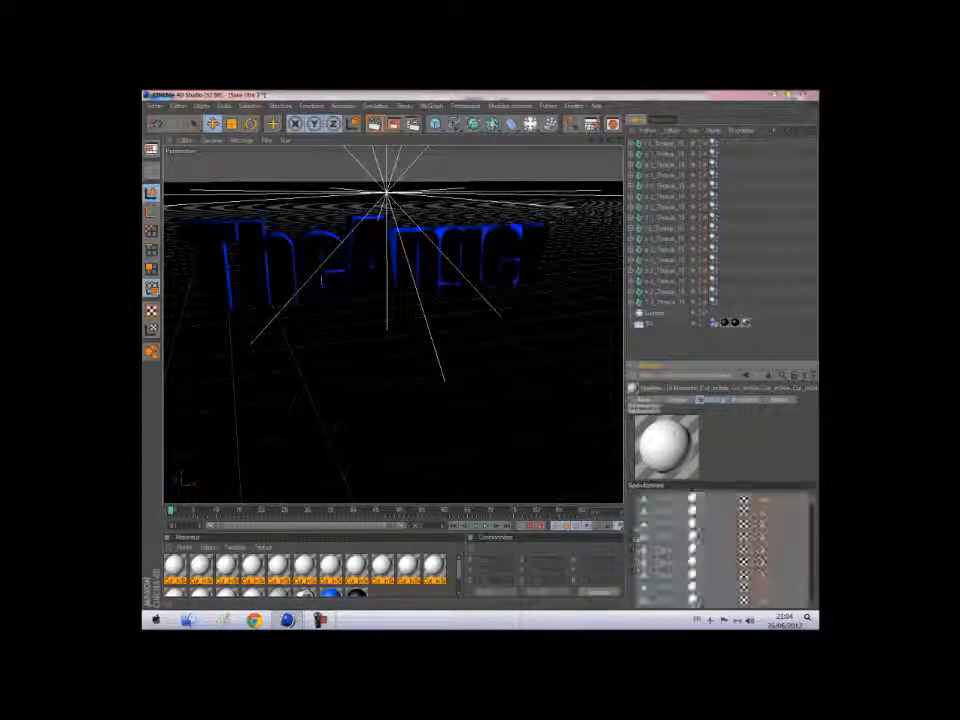
{"action": "left_click", "coordinate": [644, 399]}
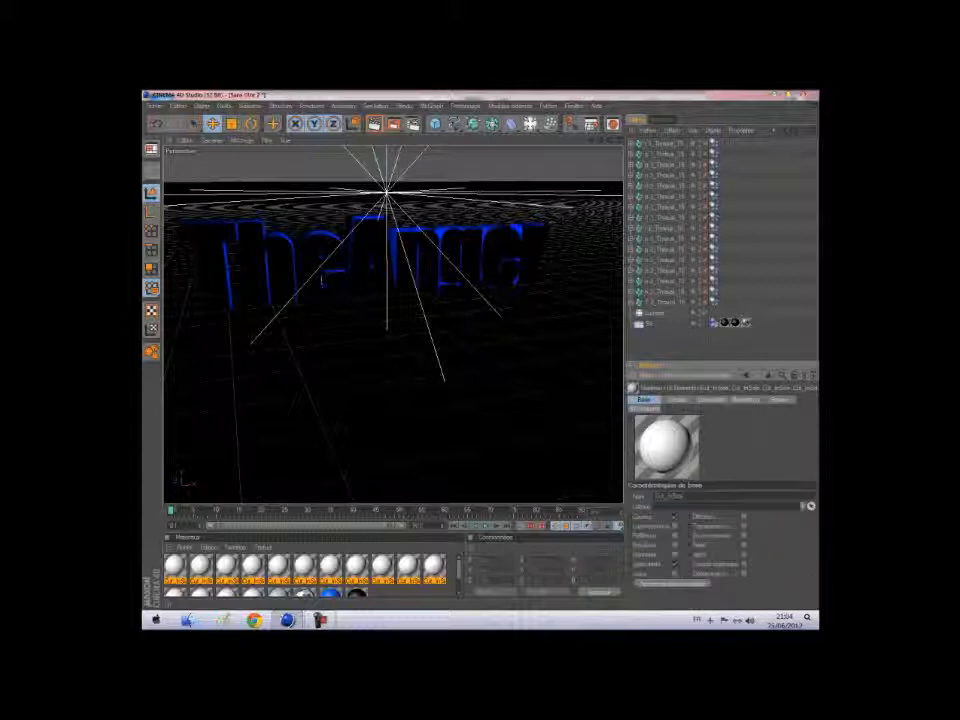
{"action": "left_click", "coordinate": [779, 399]}
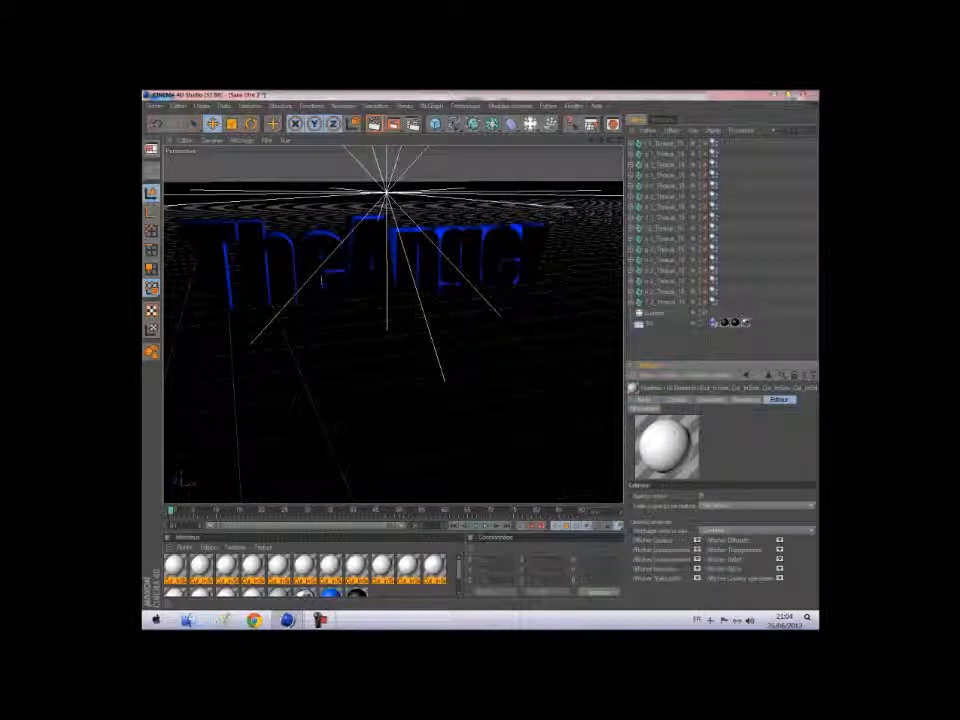
{"action": "left_click", "coordinate": [677, 399]}
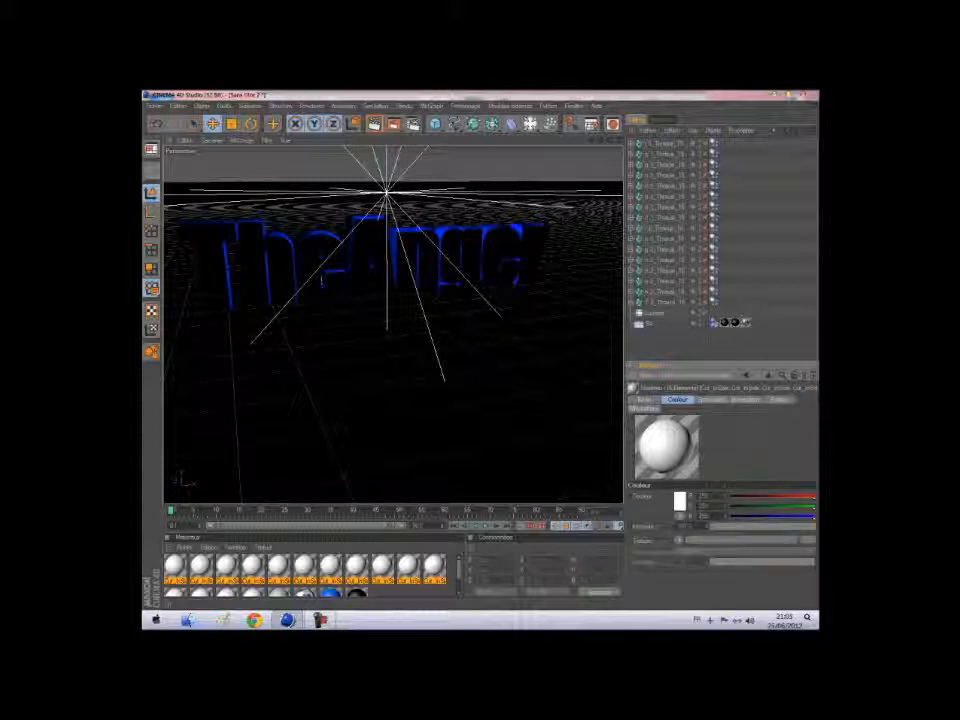
Play the shatter animation and scrub through the timeline to check how the fragments move, including around frames 70 to 75.
{"action": "left_click", "coordinate": [485, 526]}
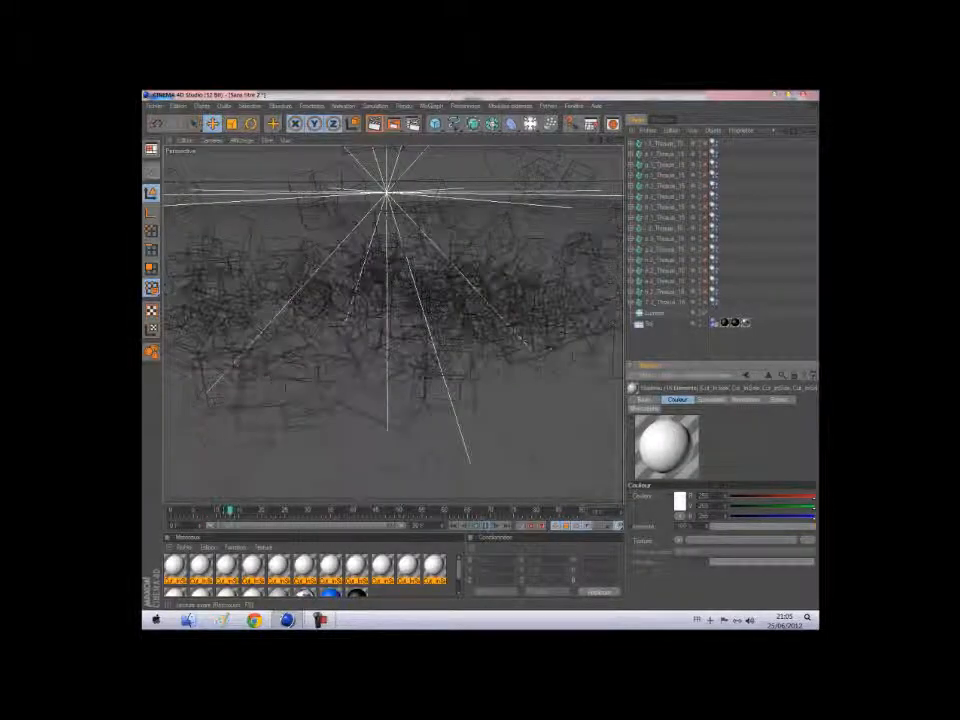
{"action": "left_click", "coordinate": [485, 526]}
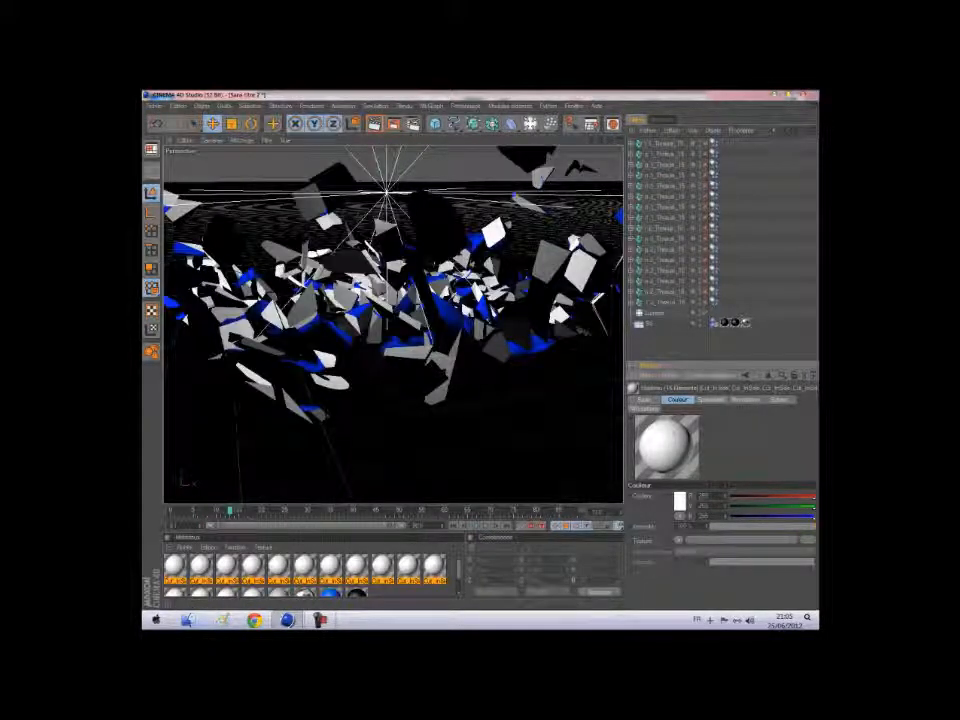
{"action": "left_click_drag", "start_coordinate": [208, 510], "coordinate": [170, 510]}
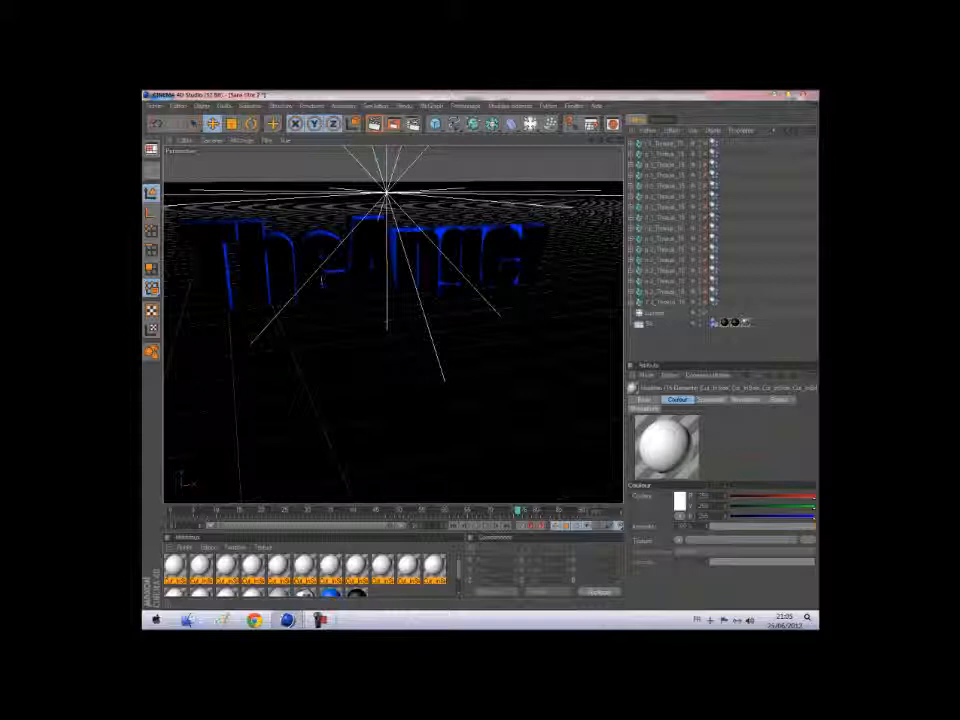
{"action": "left_click", "coordinate": [512, 510]}
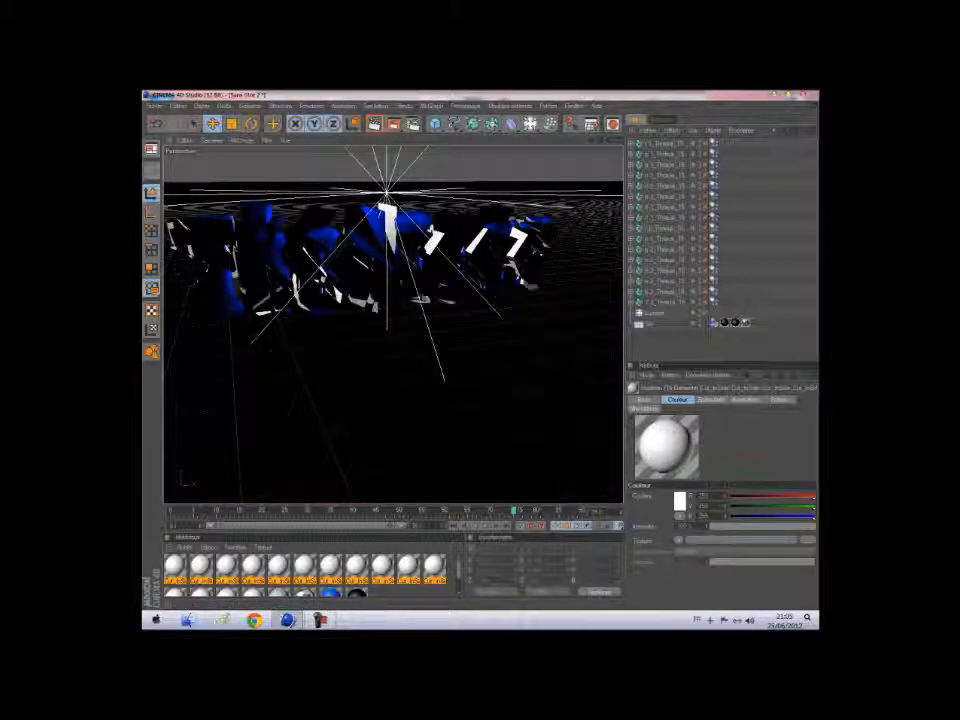
{"action": "left_click_drag", "start_coordinate": [513, 511], "coordinate": [491, 510]}
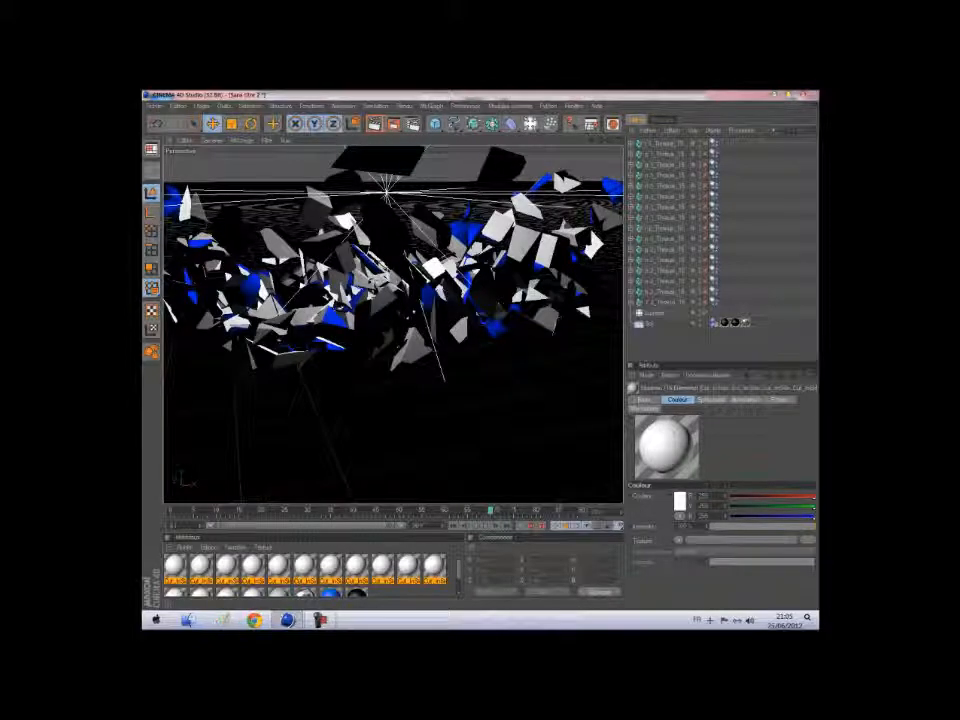
{"action": "left_click", "coordinate": [485, 525]}
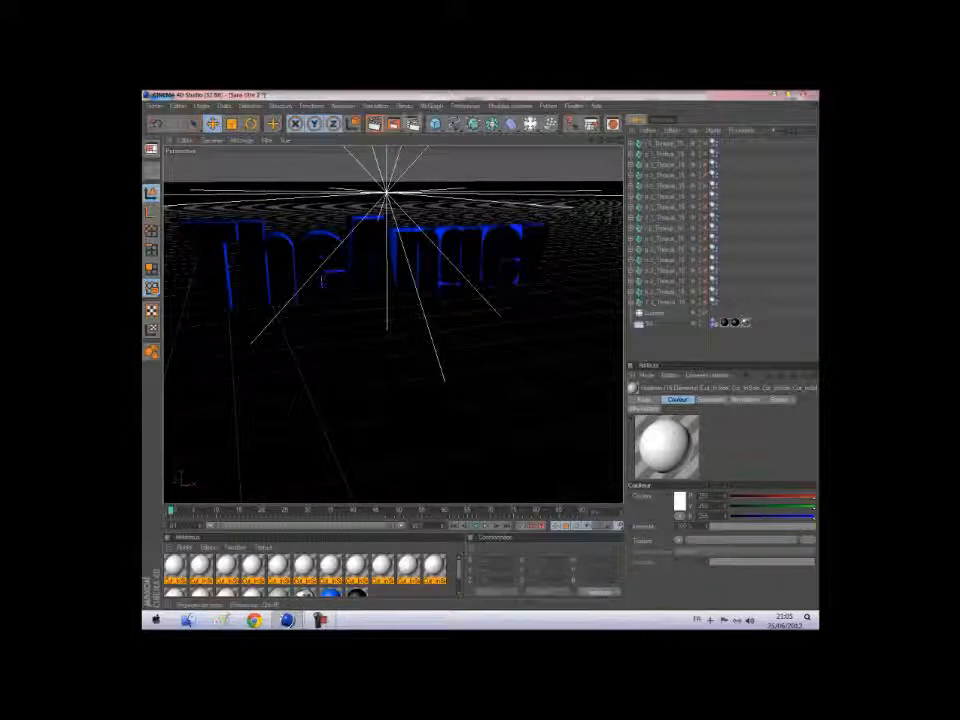
Set the render output size to the 1024 x 768 screen preset.
{"action": "key", "text": "ctrl+b"}
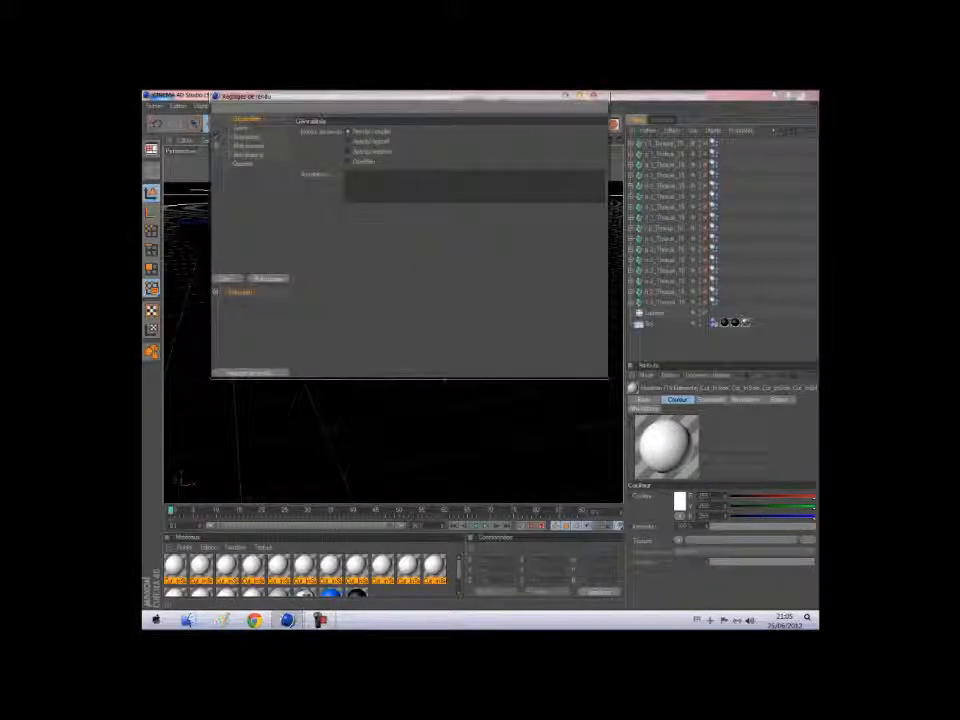
{"action": "left_click", "coordinate": [241, 128]}
{"action": "left_click", "coordinate": [306, 131]}
{"action": "mouse_move", "coordinate": [330, 142]}
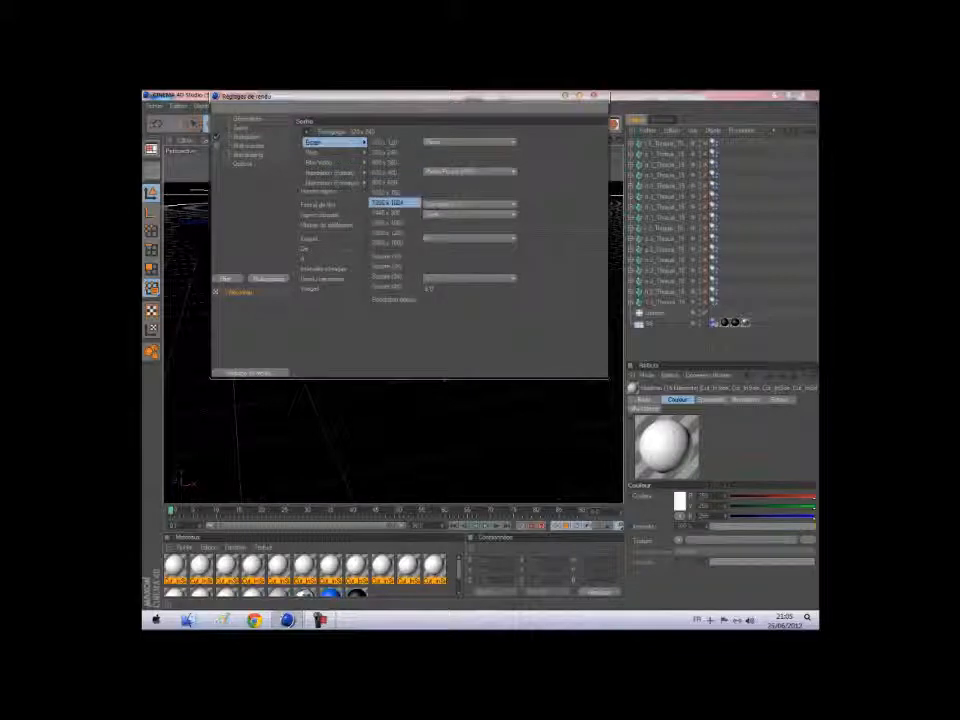
{"action": "left_click", "coordinate": [386, 192]}
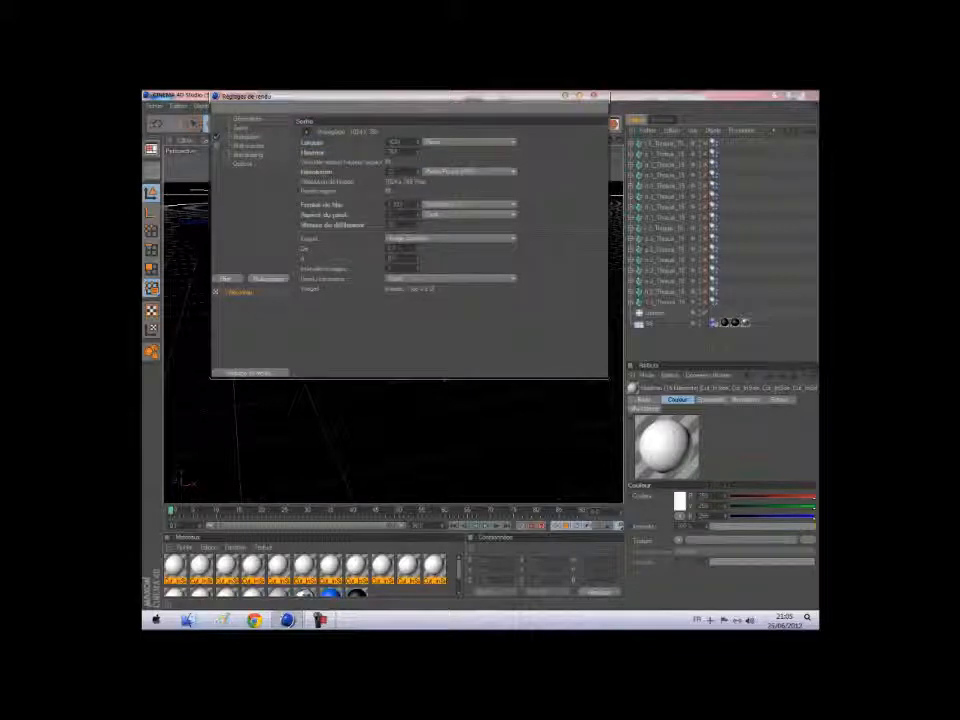
Choose all frames as the render range and enter a custom end frame.
{"action": "left_click", "coordinate": [512, 239]}
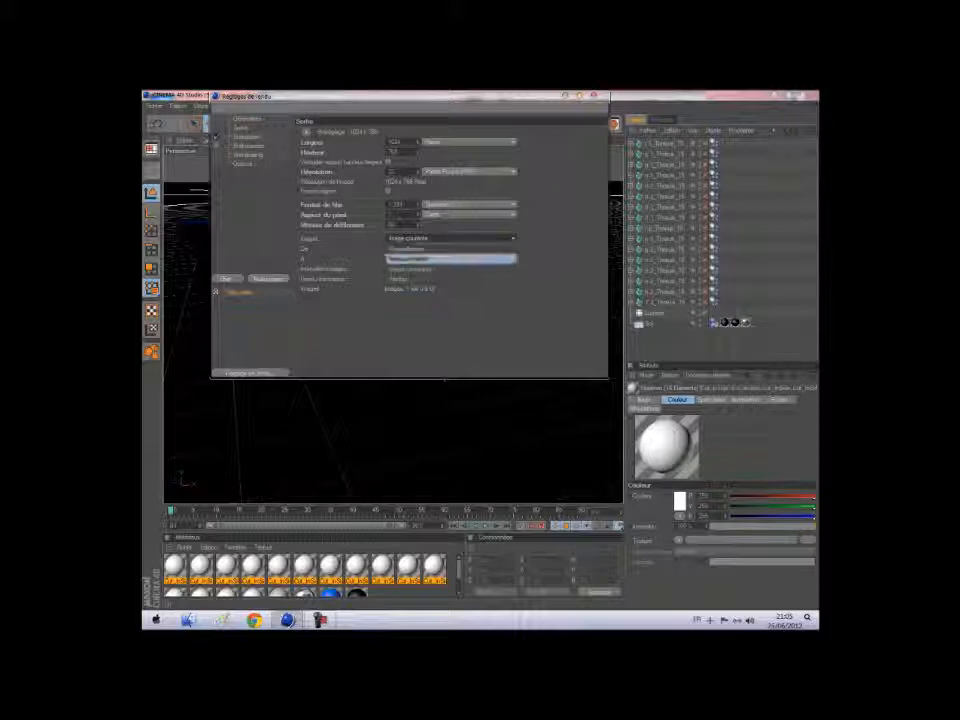
{"action": "left_click", "coordinate": [512, 269]}
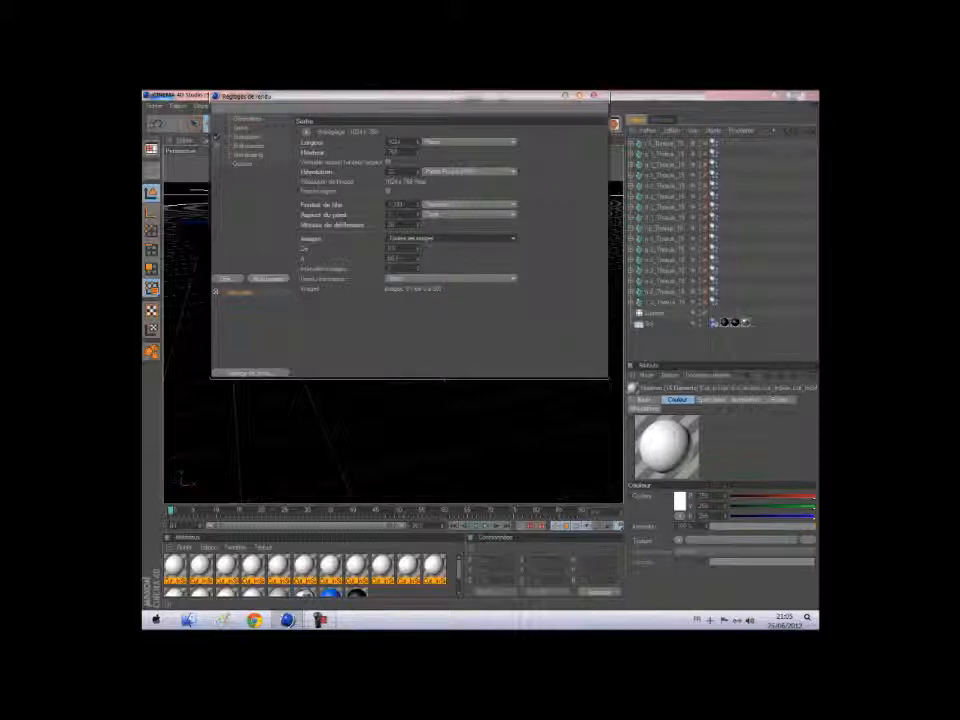
{"action": "double_click", "coordinate": [394, 258]}
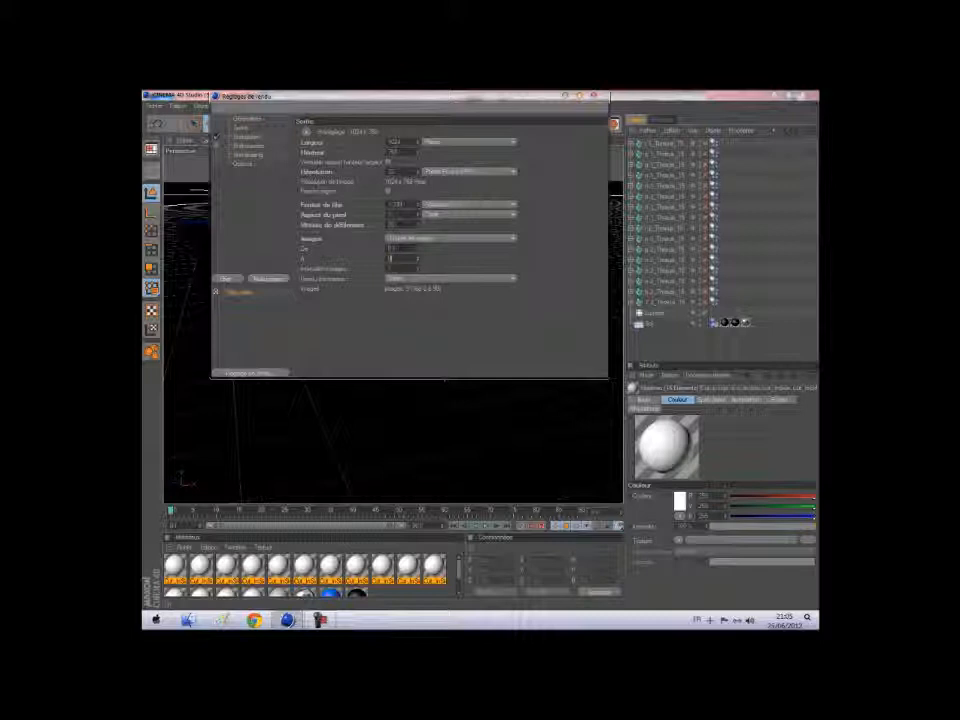
{"action": "key", "text": "Return"}
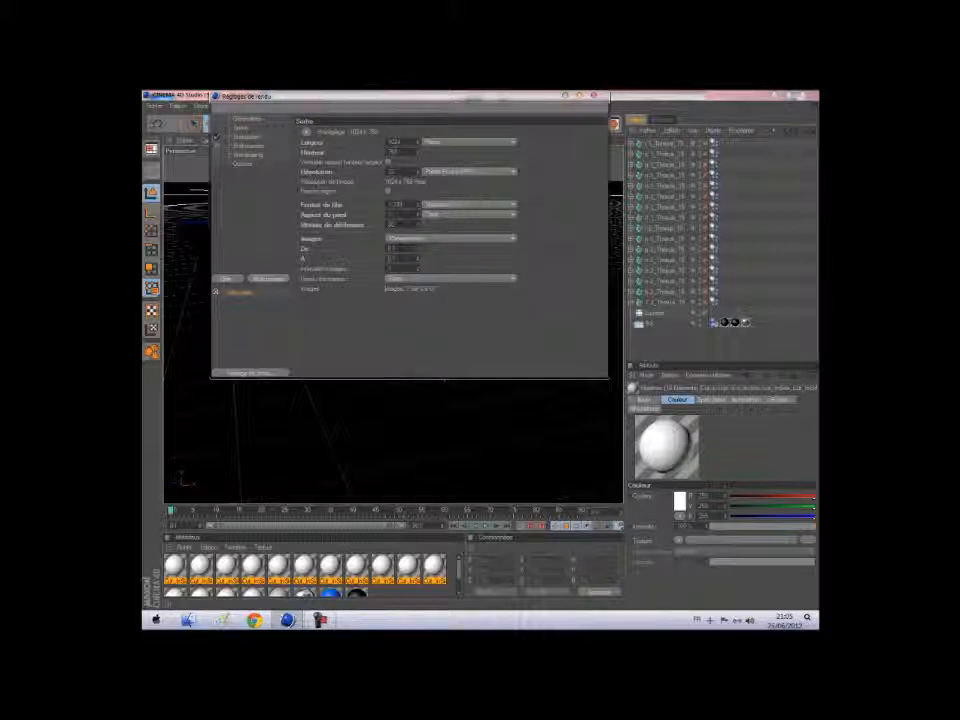
Choose where the rendered output is saved and give the file a name ending in "TheAnger".
{"action": "left_click", "coordinate": [246, 137]}
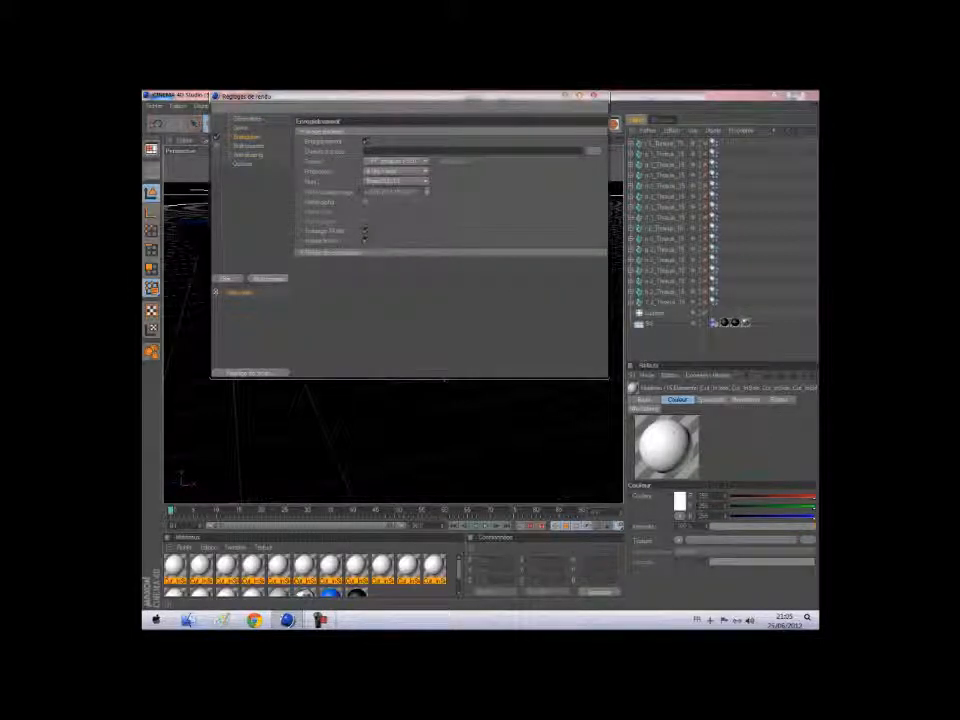
{"action": "left_click", "coordinate": [593, 151]}
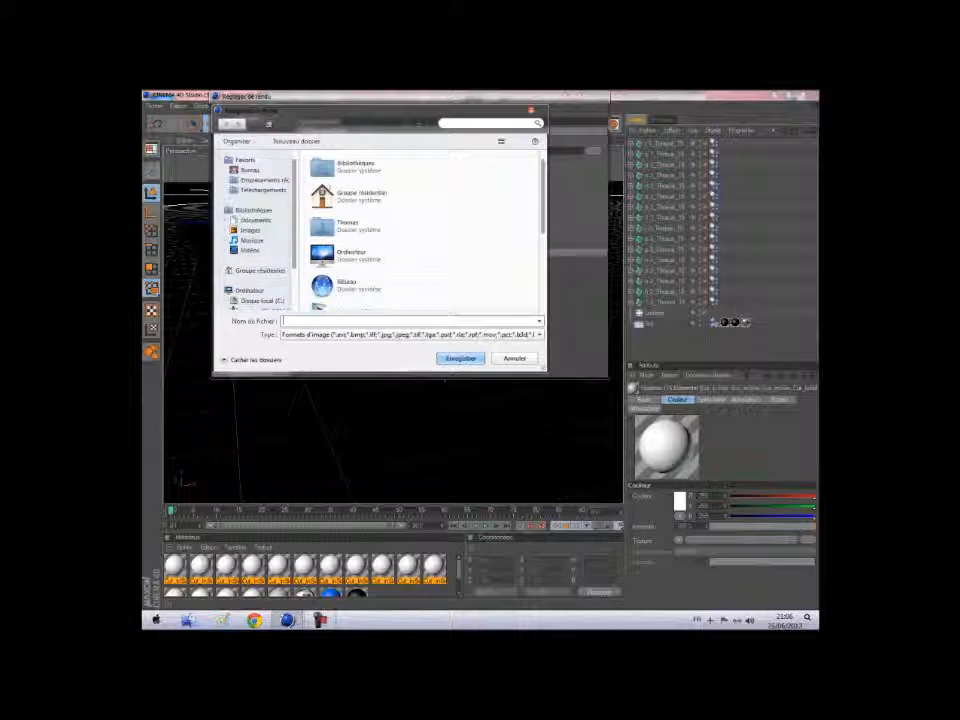
{"action": "type", "text": "INT"}
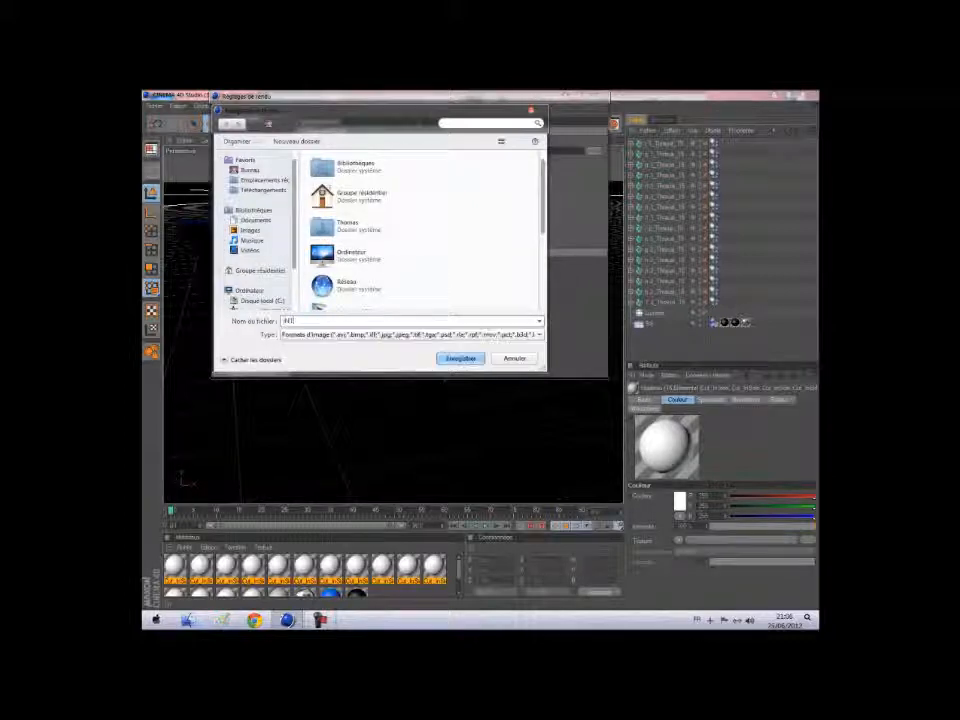
{"action": "key", "text": "BackSpace"}
{"action": "key", "text": "BackSpace"}
{"action": "key", "text": "BackSpace"}
{"action": "key", "text": "BackSpace"}
{"action": "type", "text": "3dt ThaAnge"}
{"action": "left_click", "coordinate": [457, 358]}
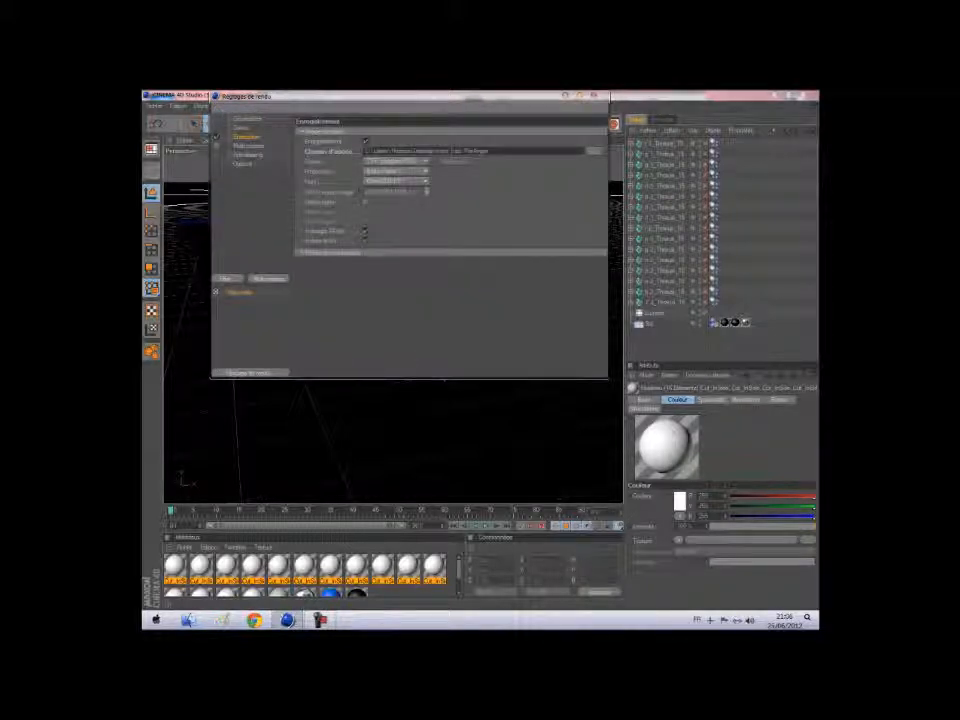
Set the render's anti-aliasing to the best-quality mode, review the remaining options and close the render settings.
{"action": "left_click", "coordinate": [248, 145]}
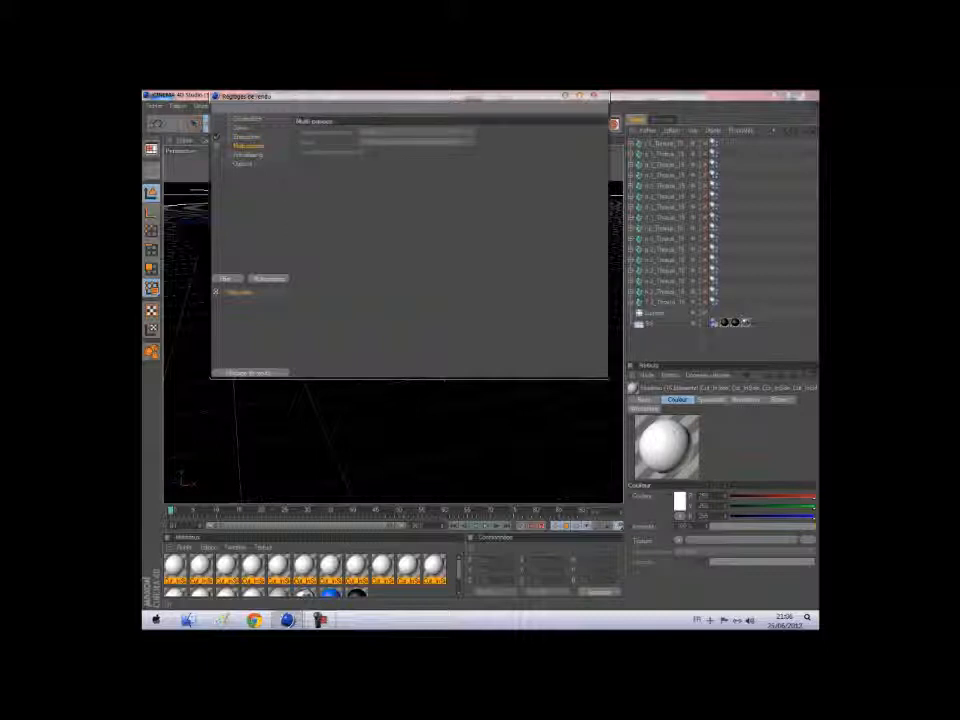
{"action": "left_click", "coordinate": [248, 155]}
{"action": "left_click", "coordinate": [407, 132]}
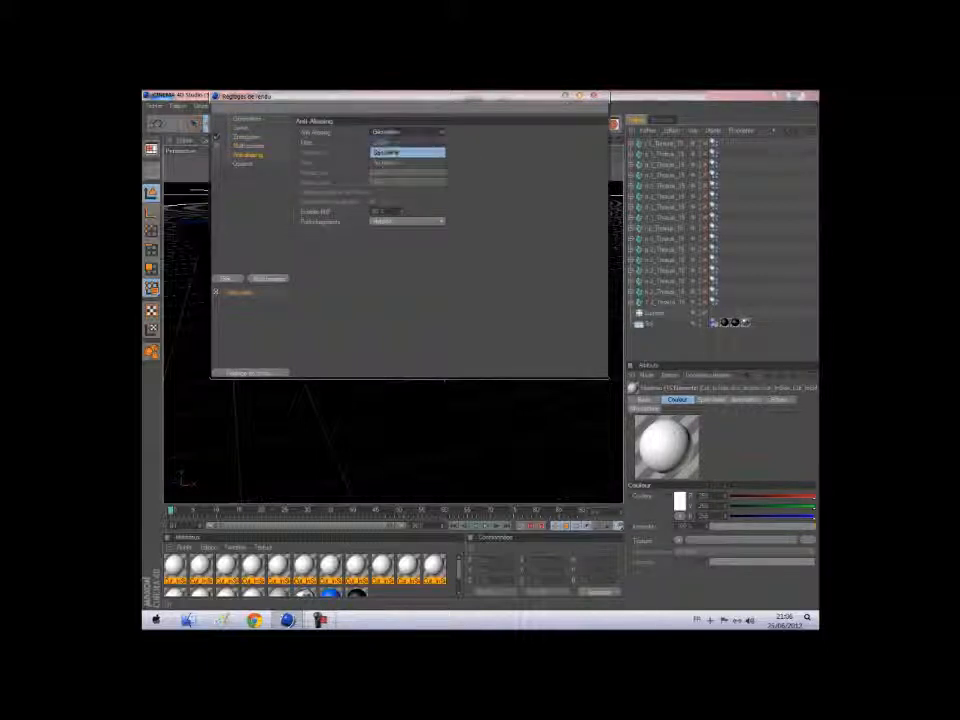
{"action": "left_click", "coordinate": [407, 162]}
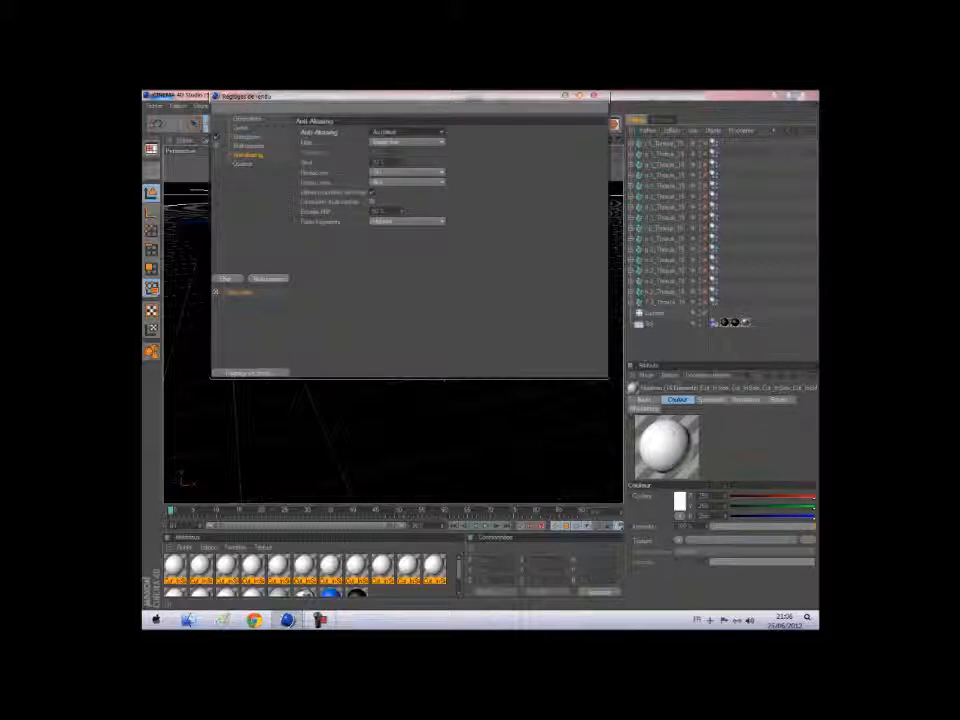
{"action": "left_click", "coordinate": [243, 163]}
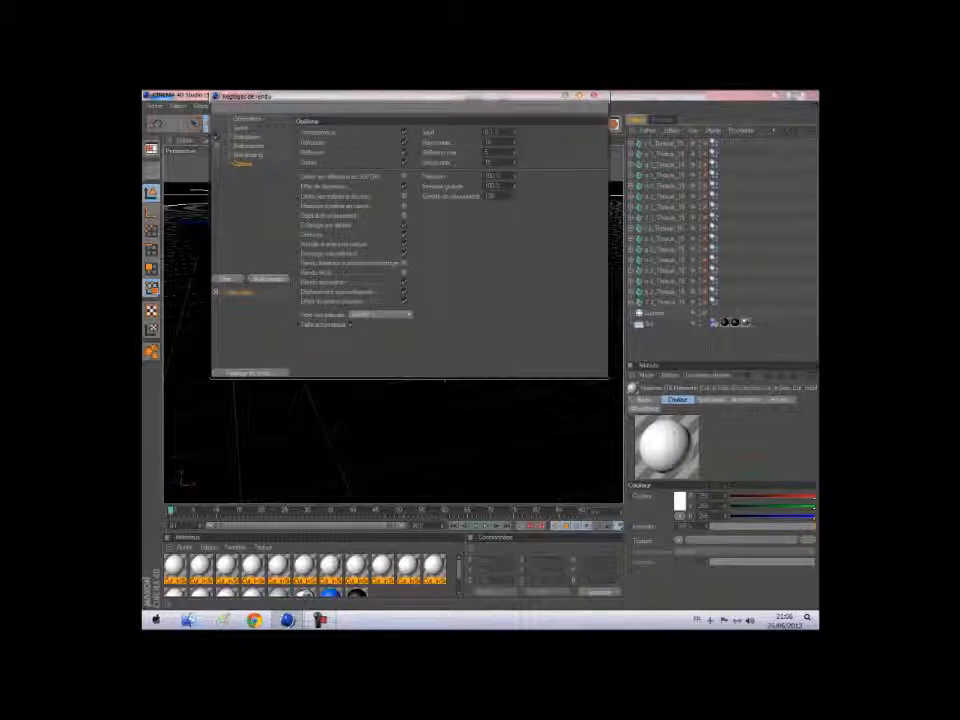
{"action": "left_click", "coordinate": [247, 119]}
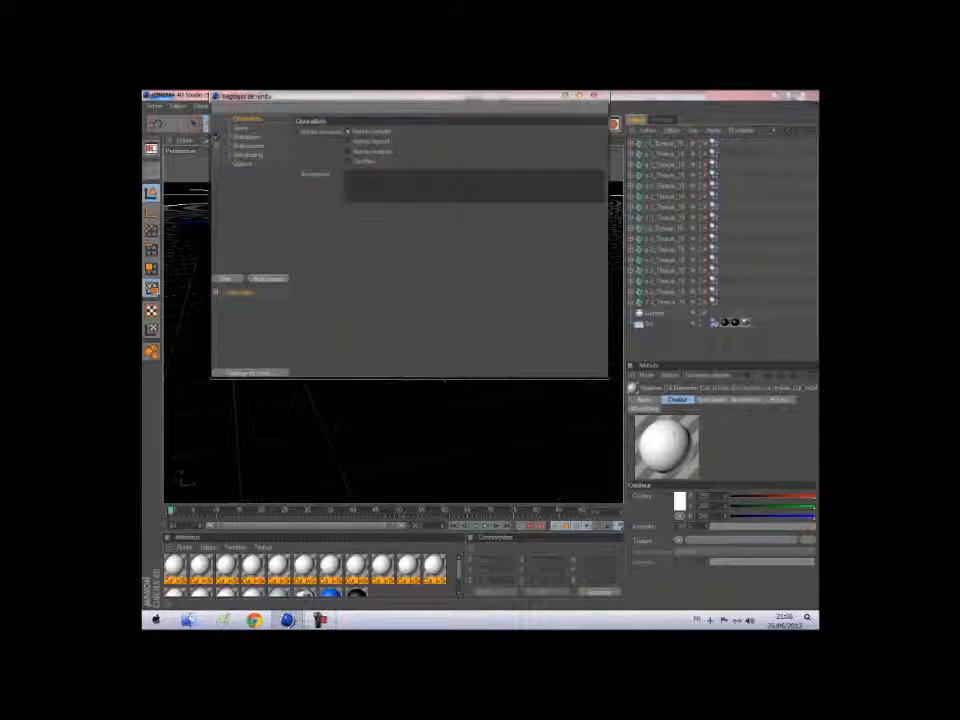
{"action": "left_click", "coordinate": [593, 95]}
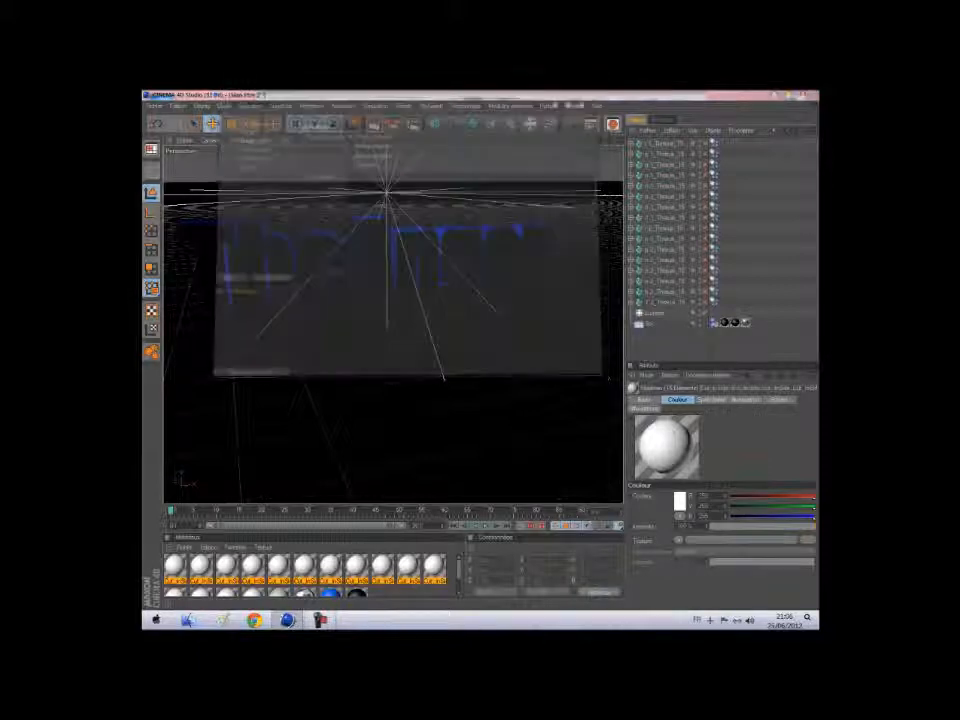
Render the scene in the picture viewer and close the viewer.
{"action": "left_click", "coordinate": [393, 124]}
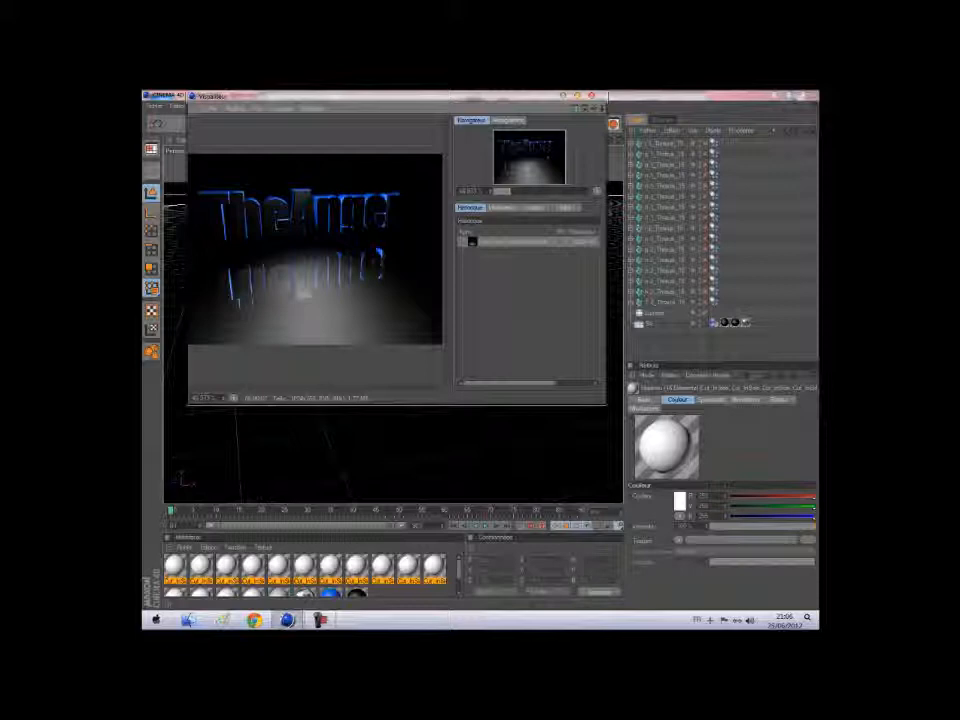
{"action": "left_click", "coordinate": [591, 95]}
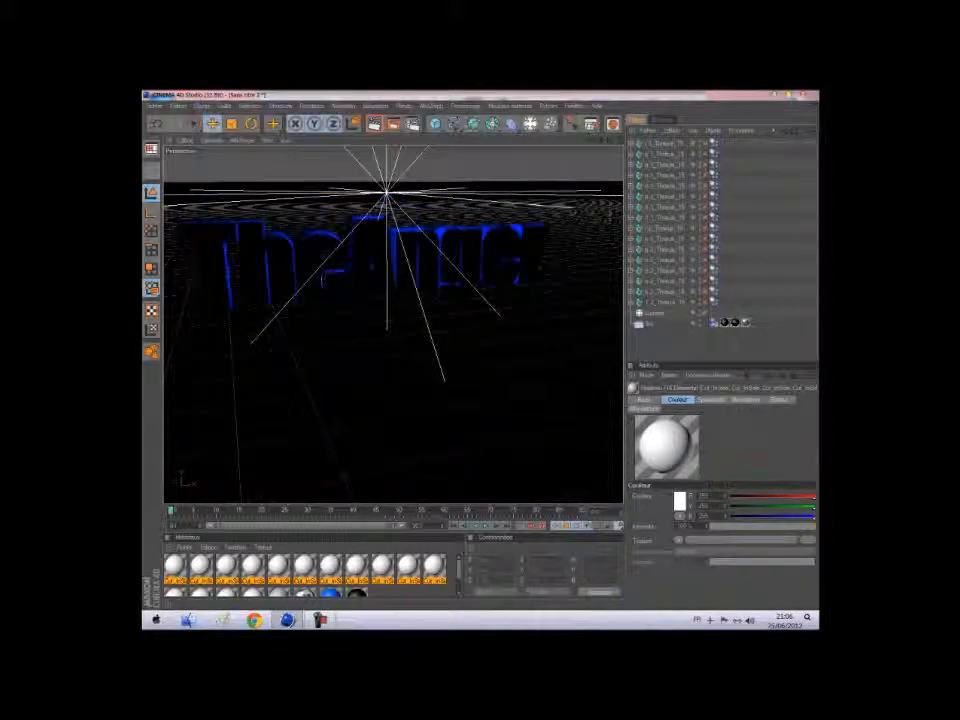
Correct the end frame of the render range and set the saved file format to AVI movie.
{"action": "key", "text": "ctrl+b"}
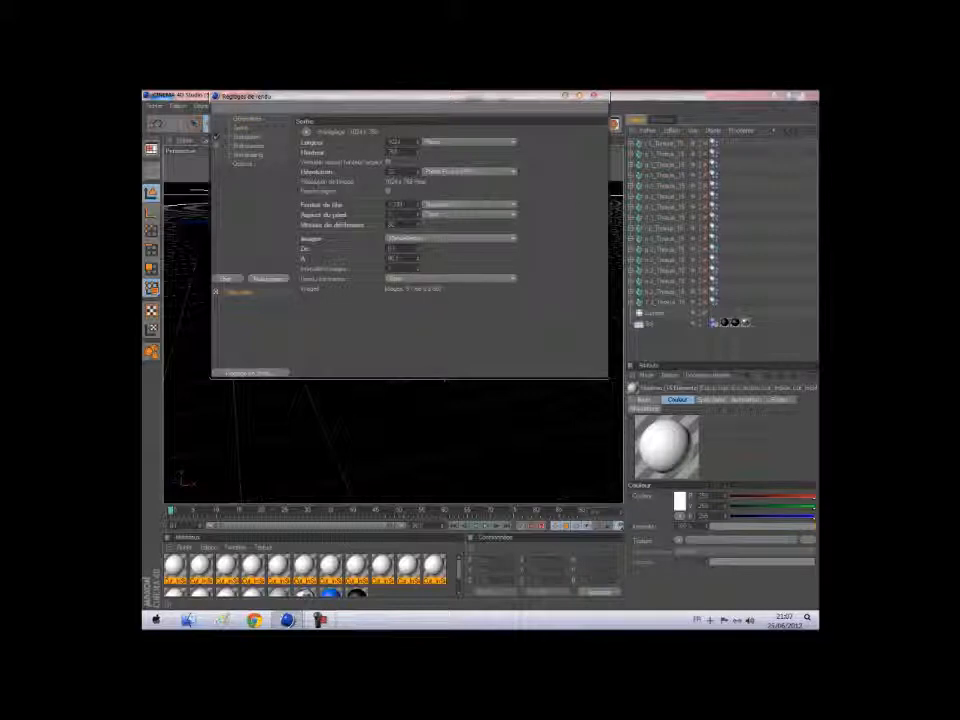
{"action": "left_click", "coordinate": [246, 137]}
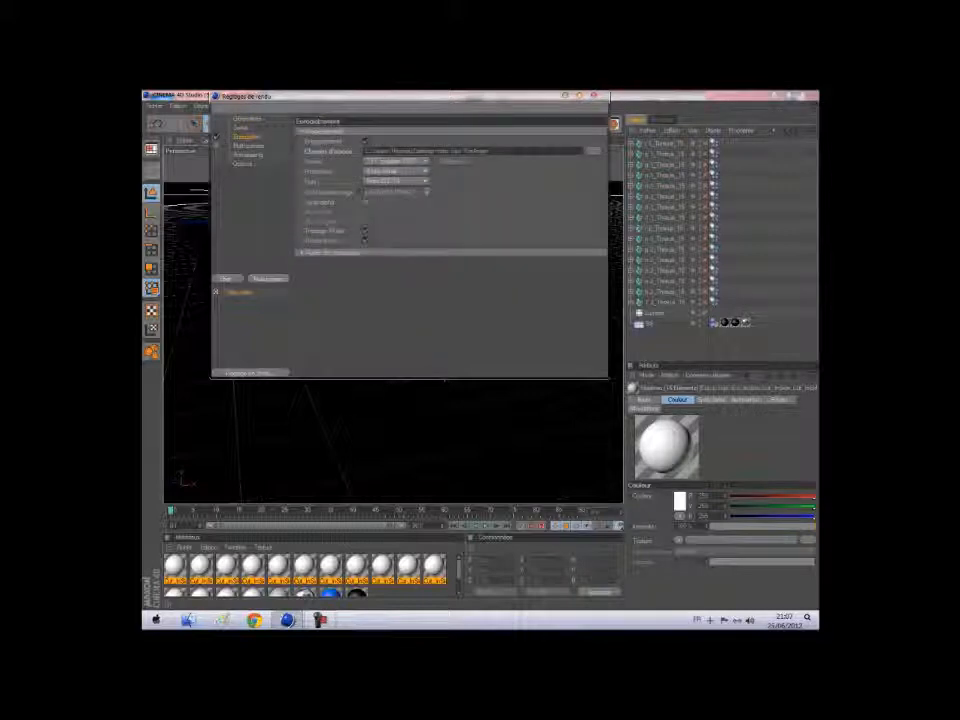
{"action": "left_click", "coordinate": [396, 161]}
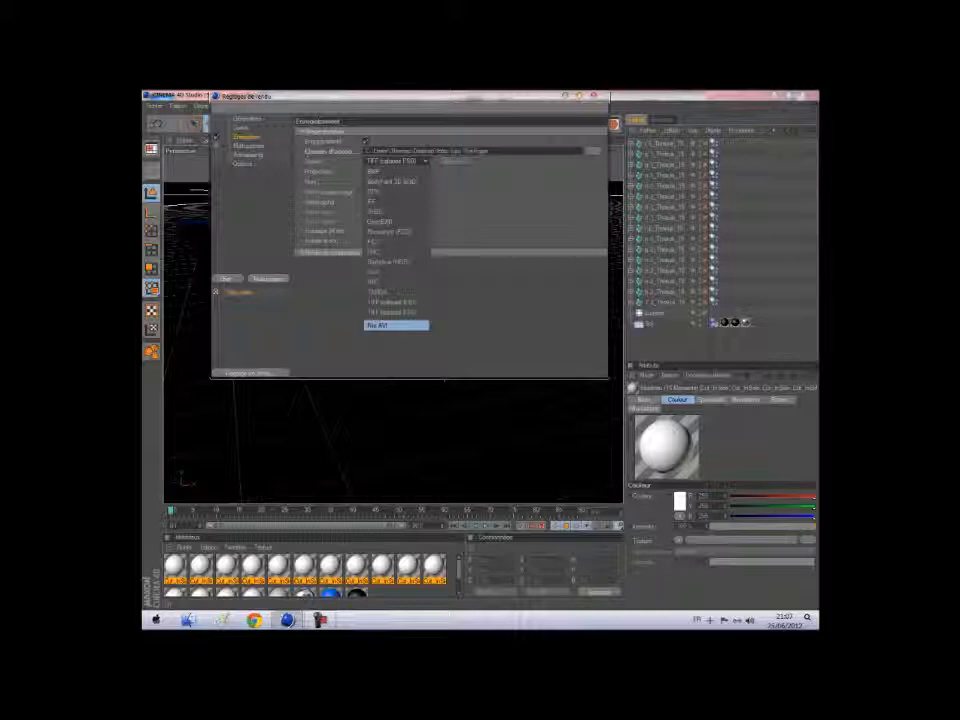
{"action": "left_click", "coordinate": [396, 325]}
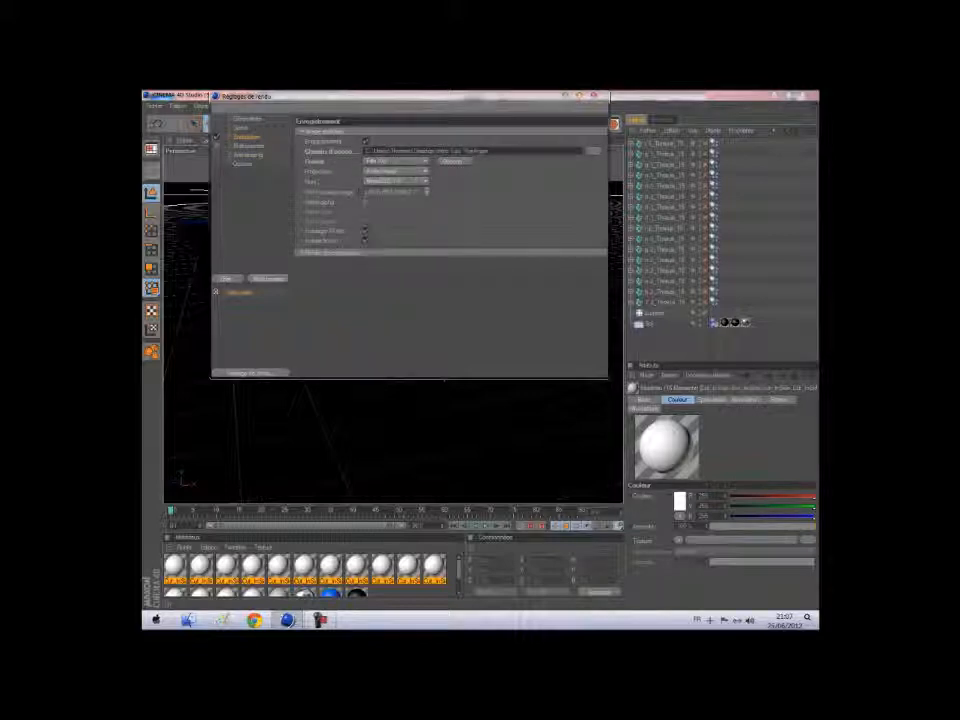
{"action": "left_click", "coordinate": [248, 146]}
{"action": "left_click", "coordinate": [246, 137]}
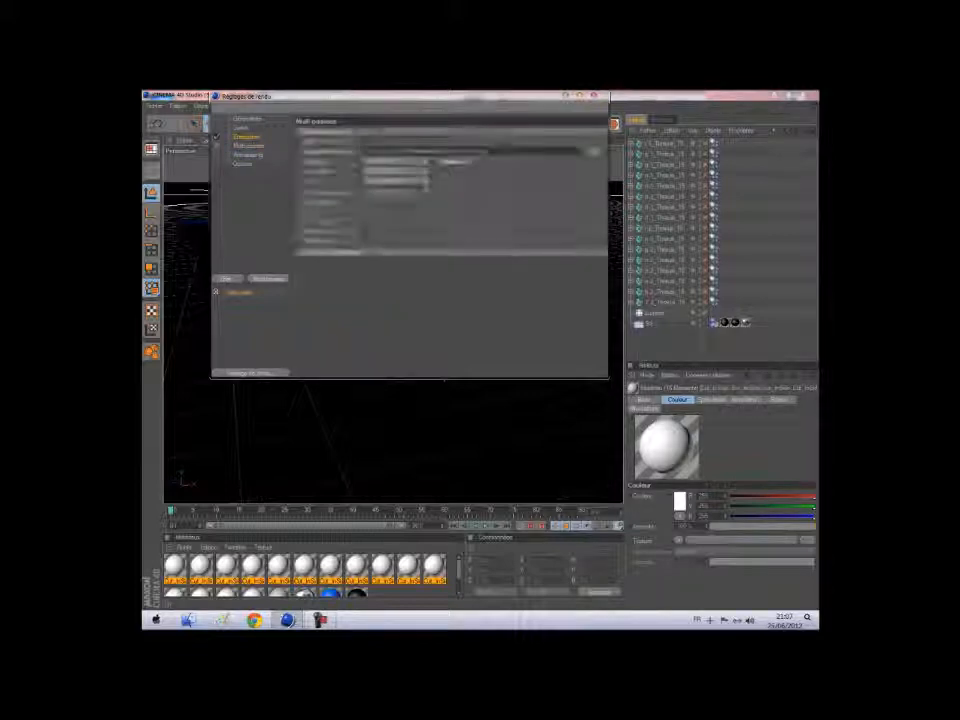
Set the render's anti-aliasing filter to Animation, close the render settings and start rendering the scene in the picture viewer.
{"action": "left_click", "coordinate": [243, 163]}
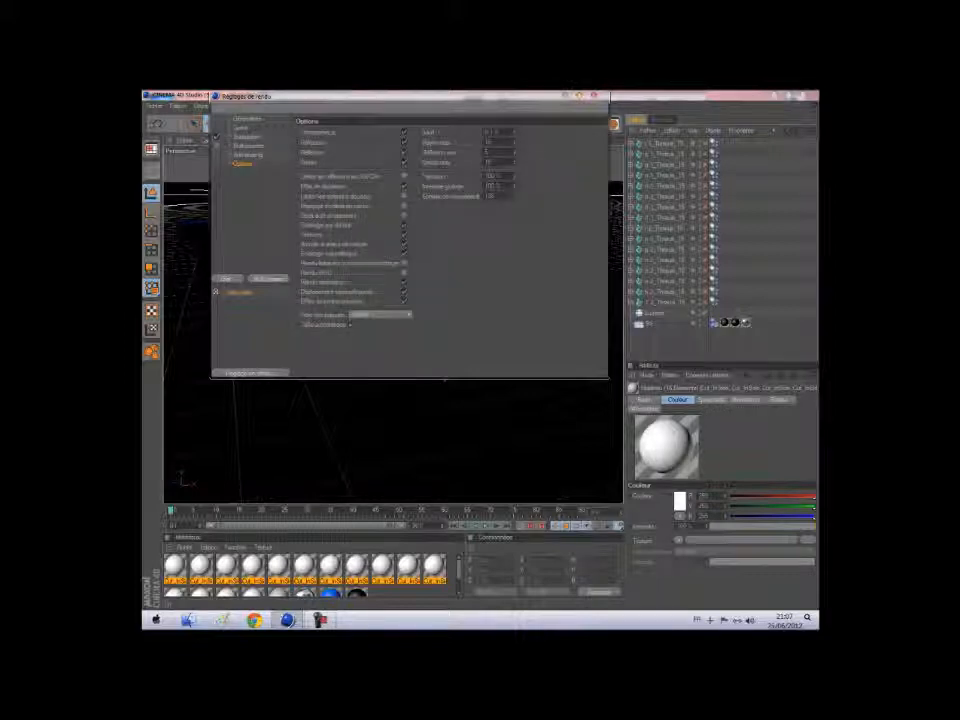
{"action": "left_click", "coordinate": [248, 154]}
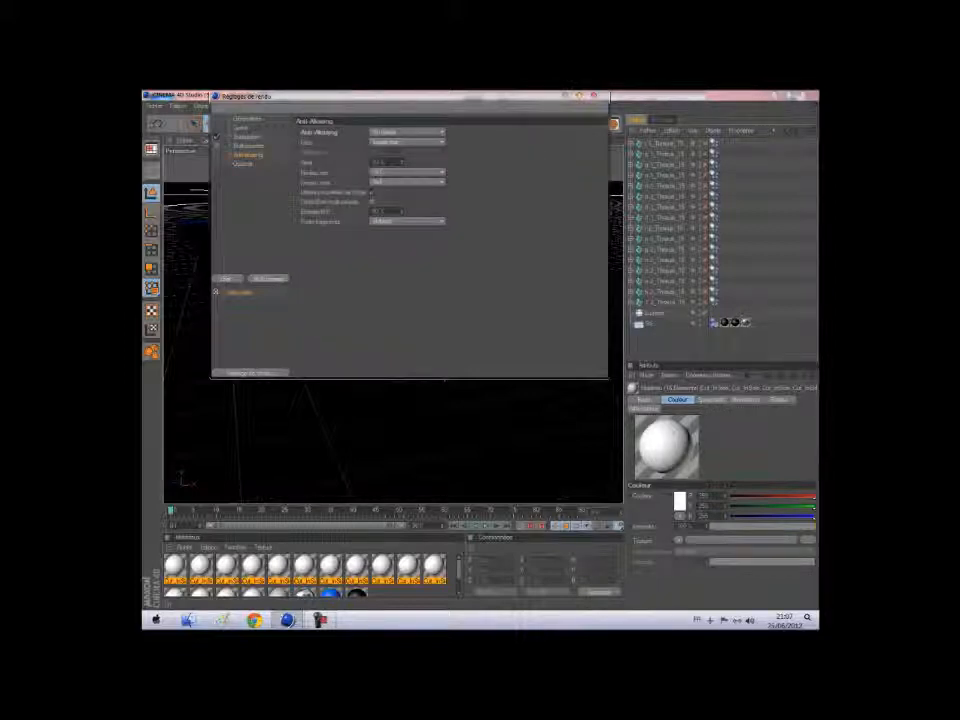
{"action": "left_click", "coordinate": [407, 142]}
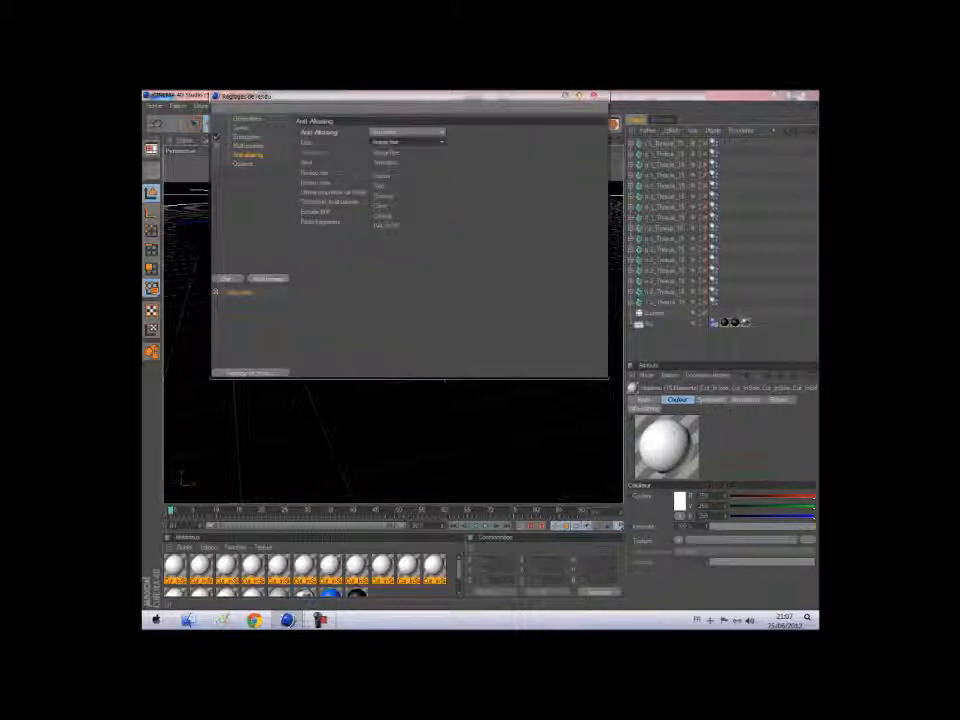
{"action": "left_click", "coordinate": [403, 161]}
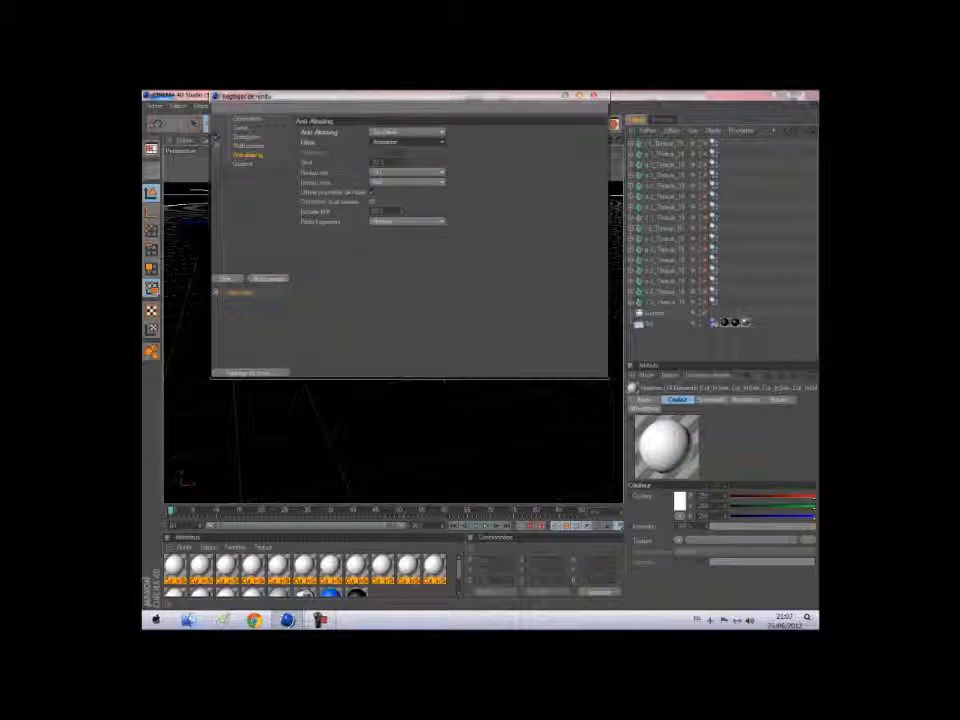
{"action": "left_click", "coordinate": [593, 95]}
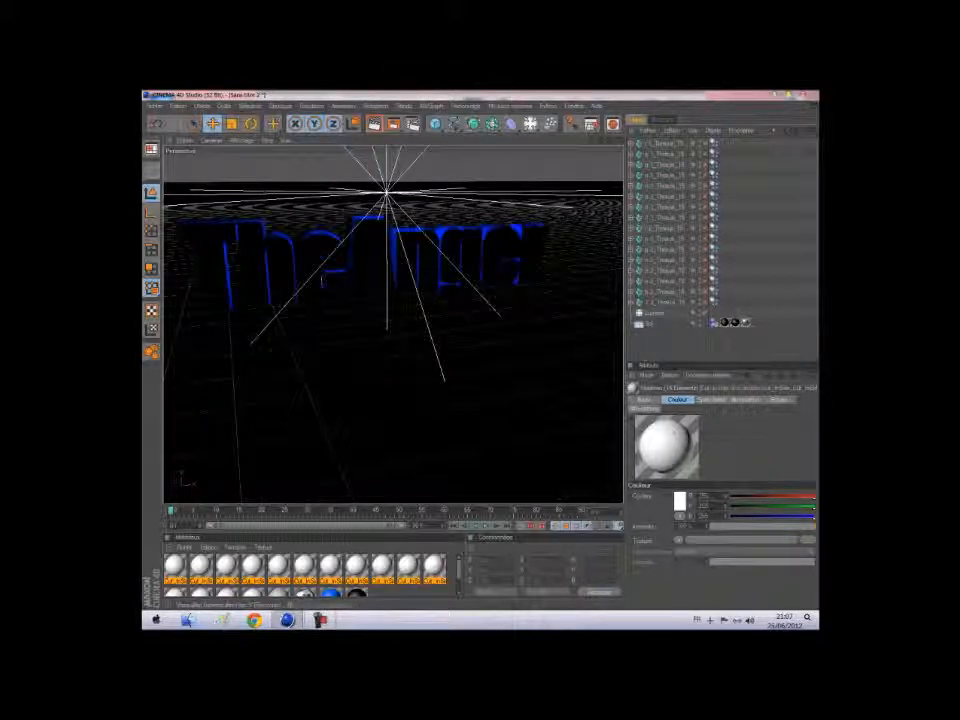
{"action": "left_click", "coordinate": [393, 123]}
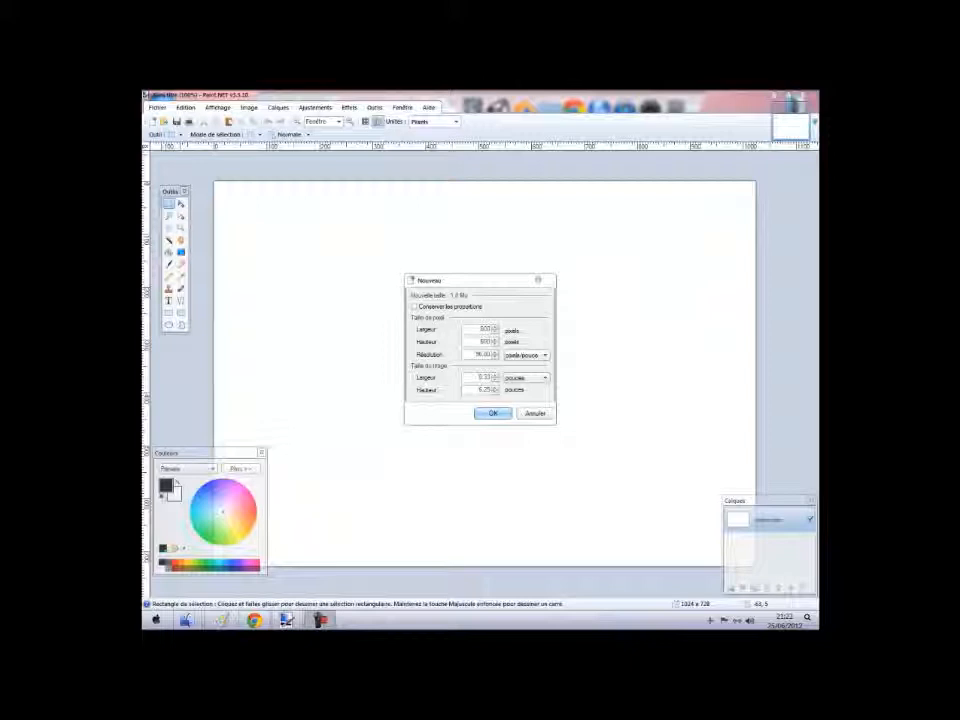
Create a new Paint.NET image 1024 pixels wide and 728 pixels high.
{"action": "left_click", "coordinate": [485, 341]}
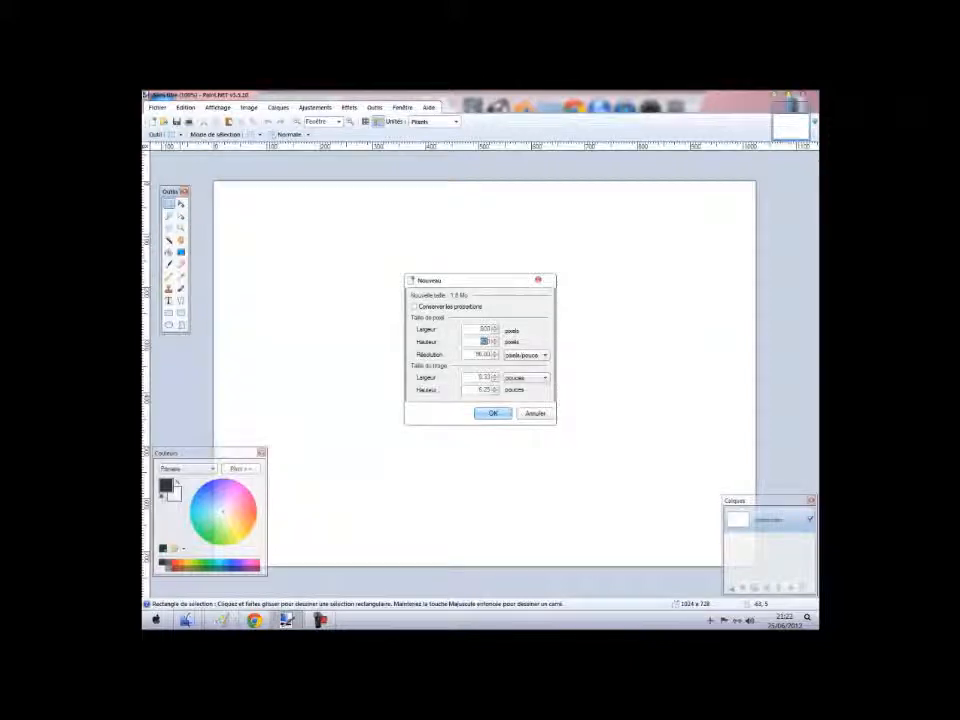
{"action": "type", "text": "1024"}
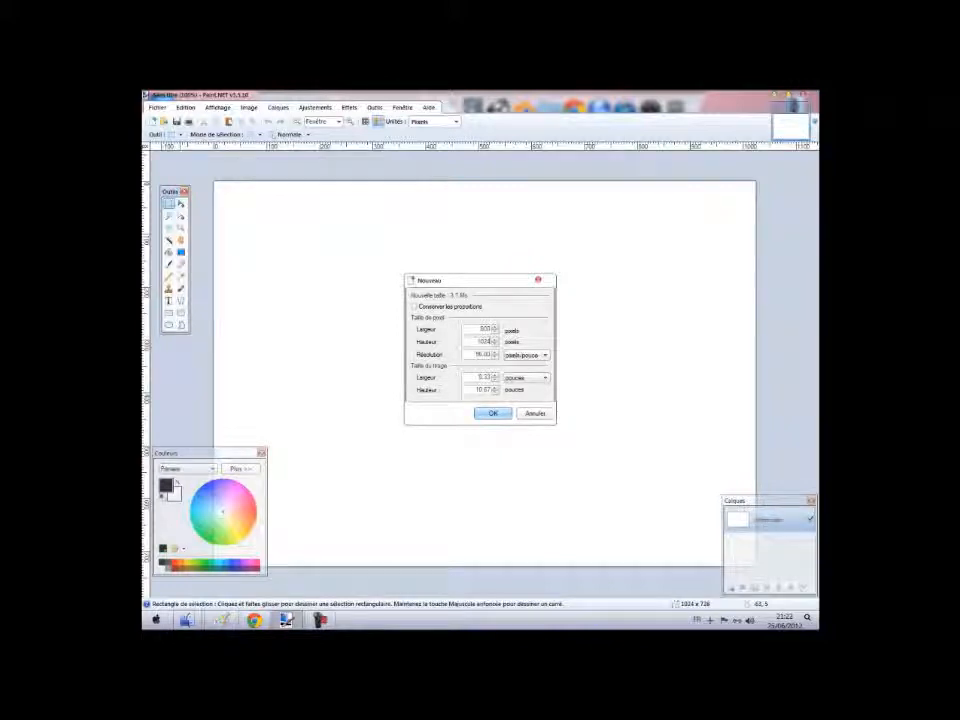
{"action": "type", "text": "1024"}
{"action": "key", "text": "Tab"}
{"action": "type", "text": "7"}
{"action": "left_click", "coordinate": [493, 413]}
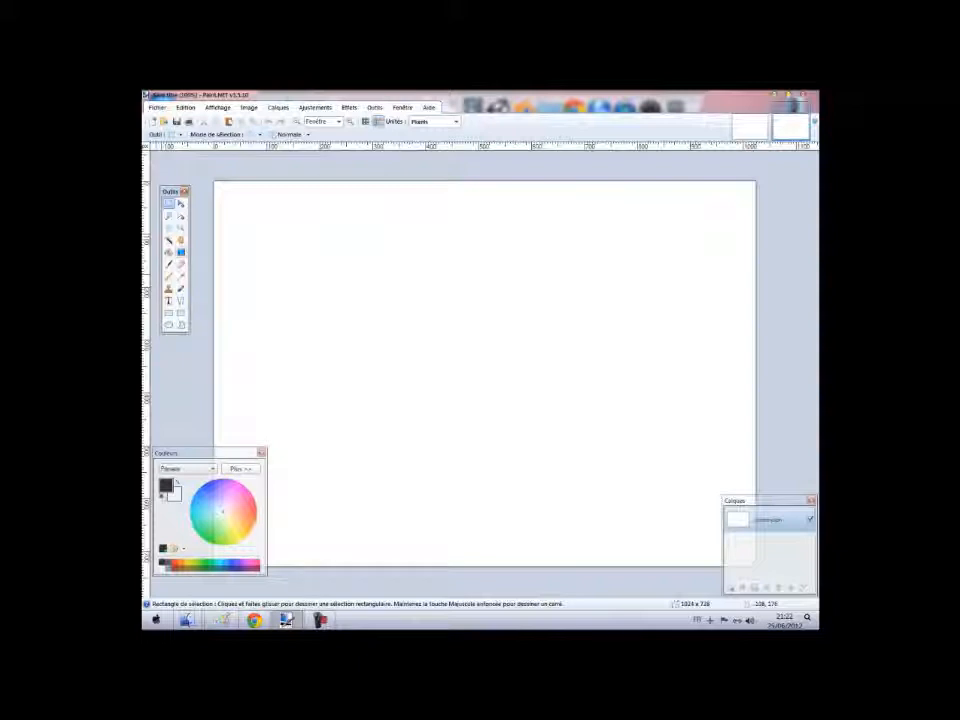
Fill the canvas with a horizontal gradient running from black at one side to the darkened blue 007BD3 at the other.
{"action": "left_click", "coordinate": [181, 252]}
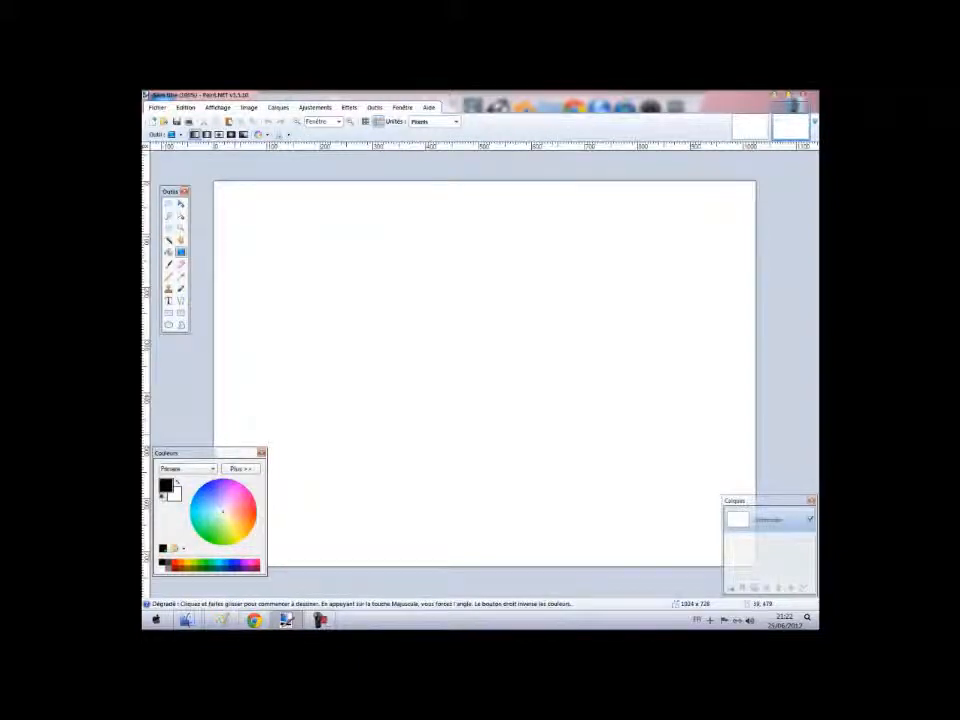
{"action": "right_click", "coordinate": [225, 563]}
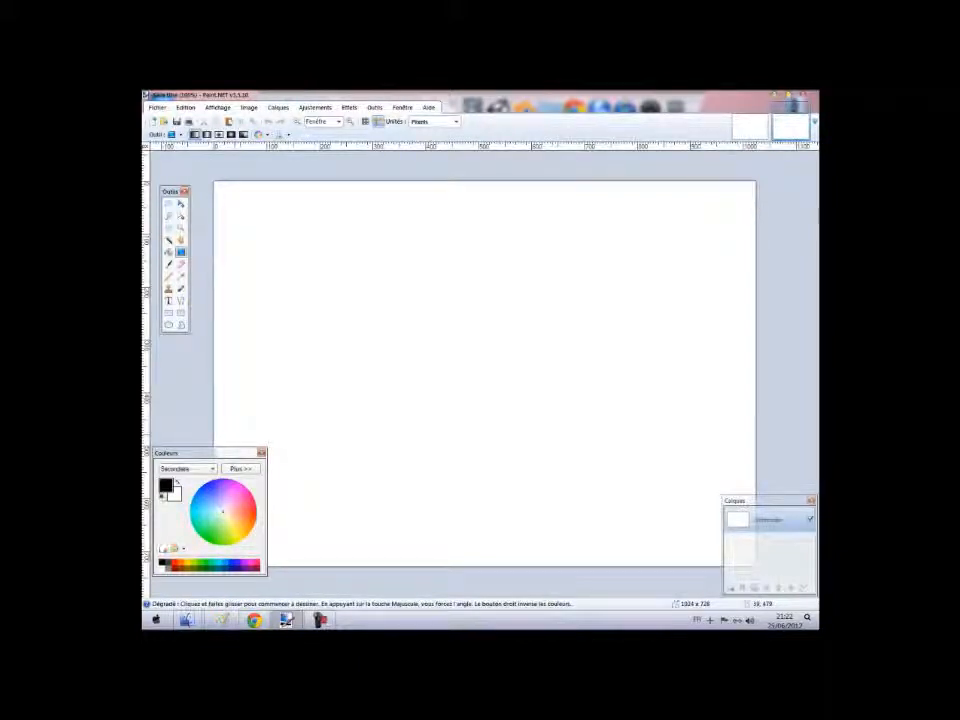
{"action": "left_click", "coordinate": [240, 468]}
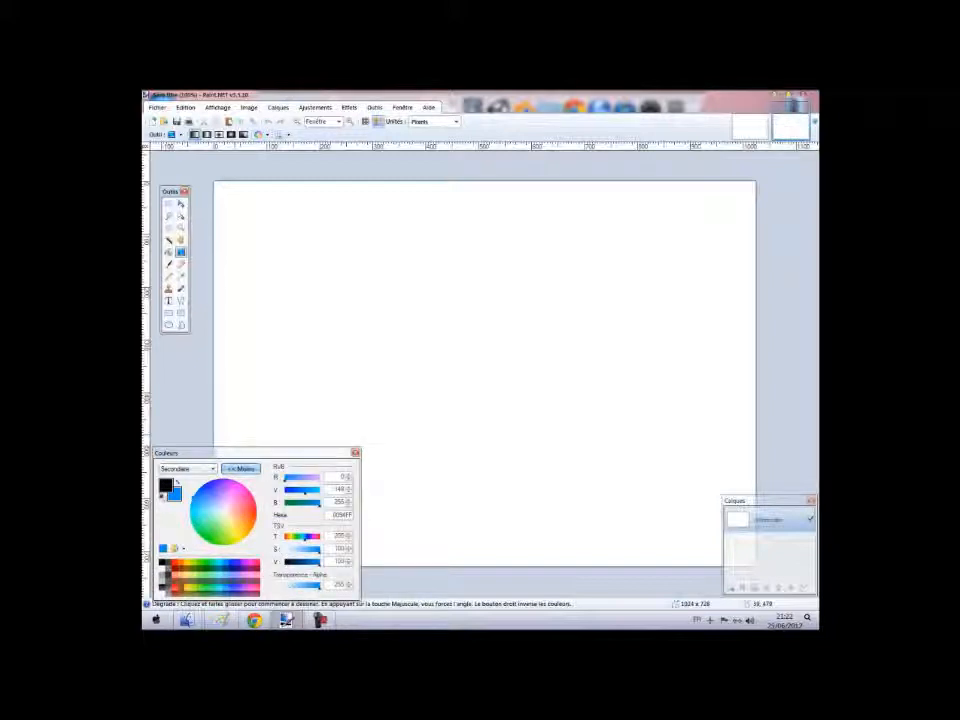
{"action": "left_click_drag", "start_coordinate": [320, 561], "coordinate": [314, 561]}
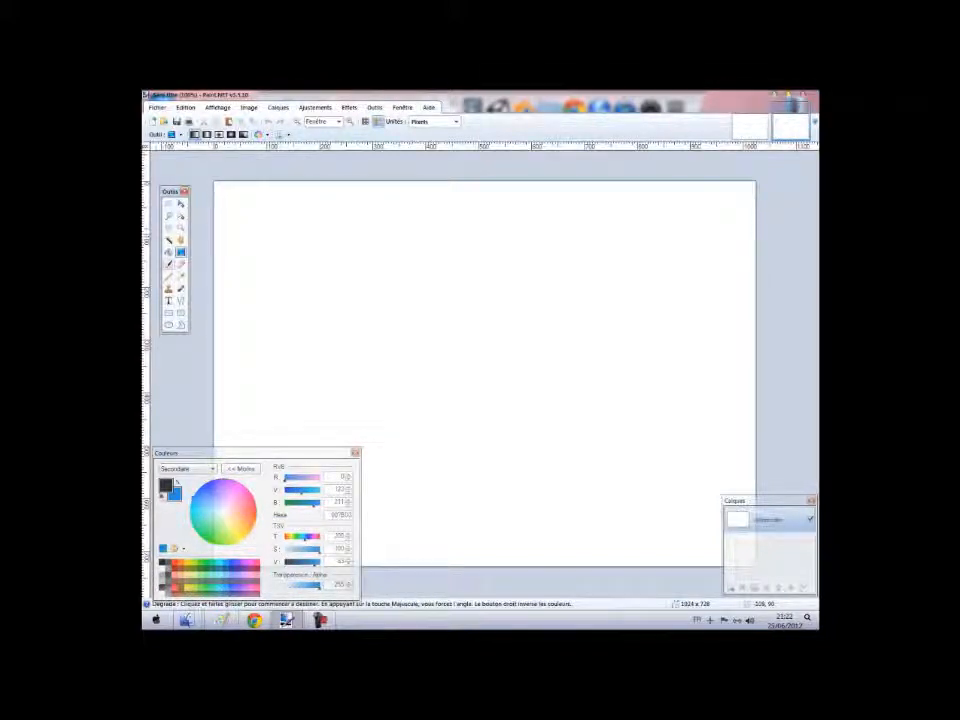
{"action": "left_click_drag", "start_coordinate": [233, 399], "coordinate": [752, 398]}
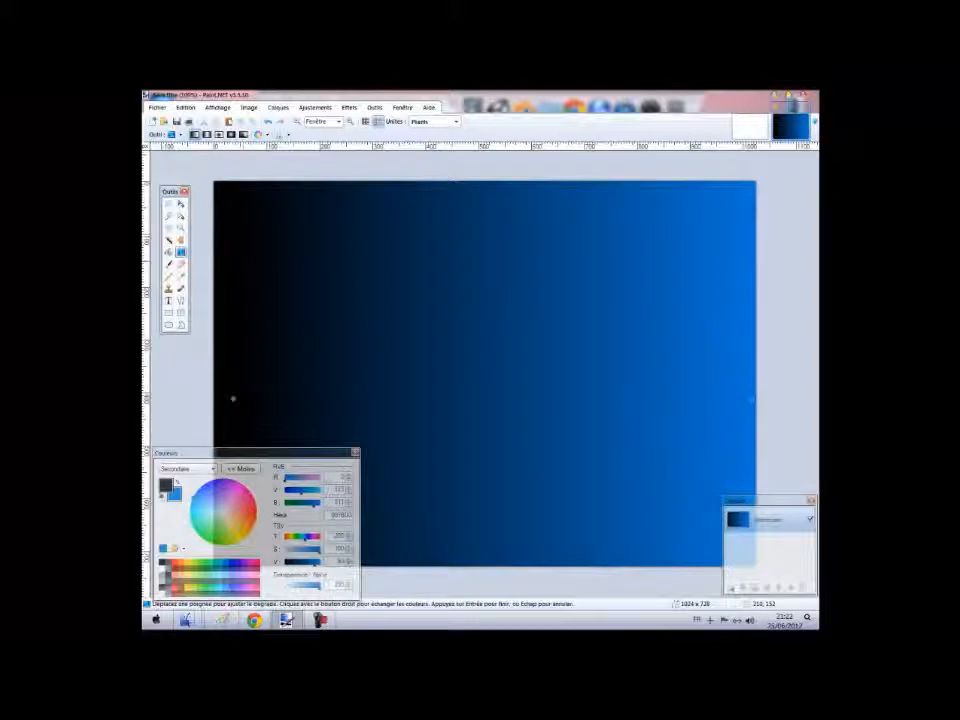
{"action": "left_click", "coordinate": [168, 203]}
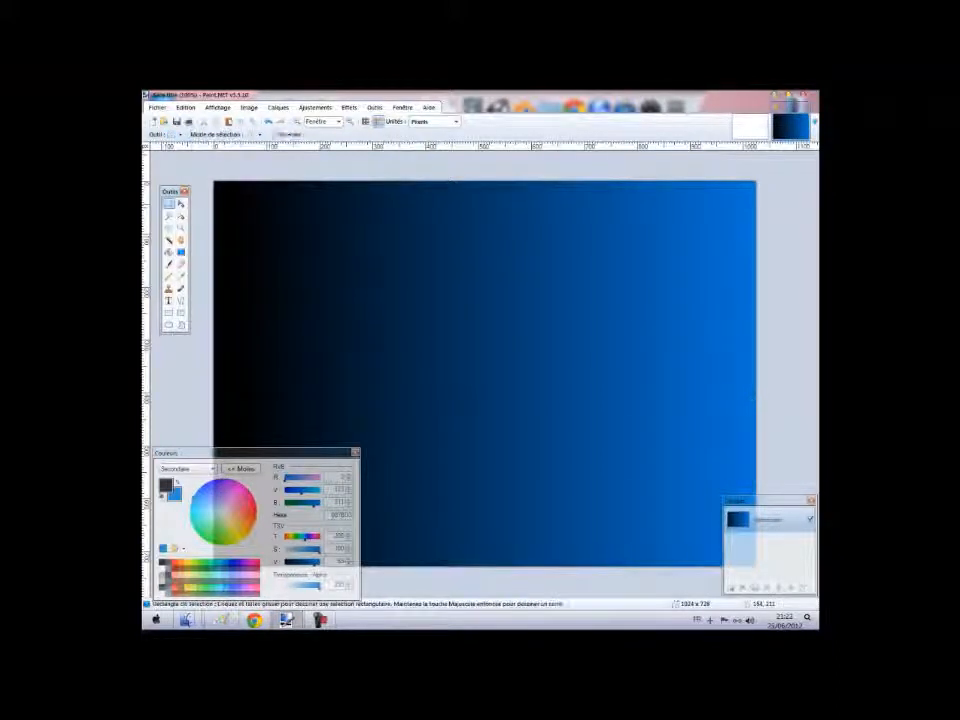
Add a new layer above the gradient for the text and hide the background layer.
{"action": "key", "text": "ctrl+shift+n"}
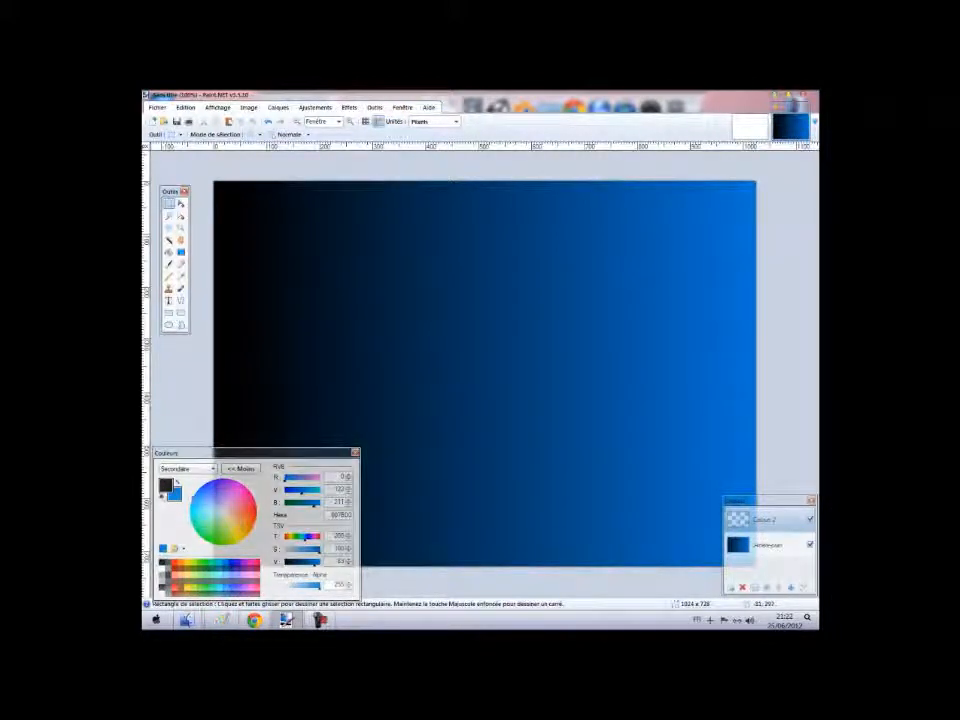
{"action": "key", "text": "t"}
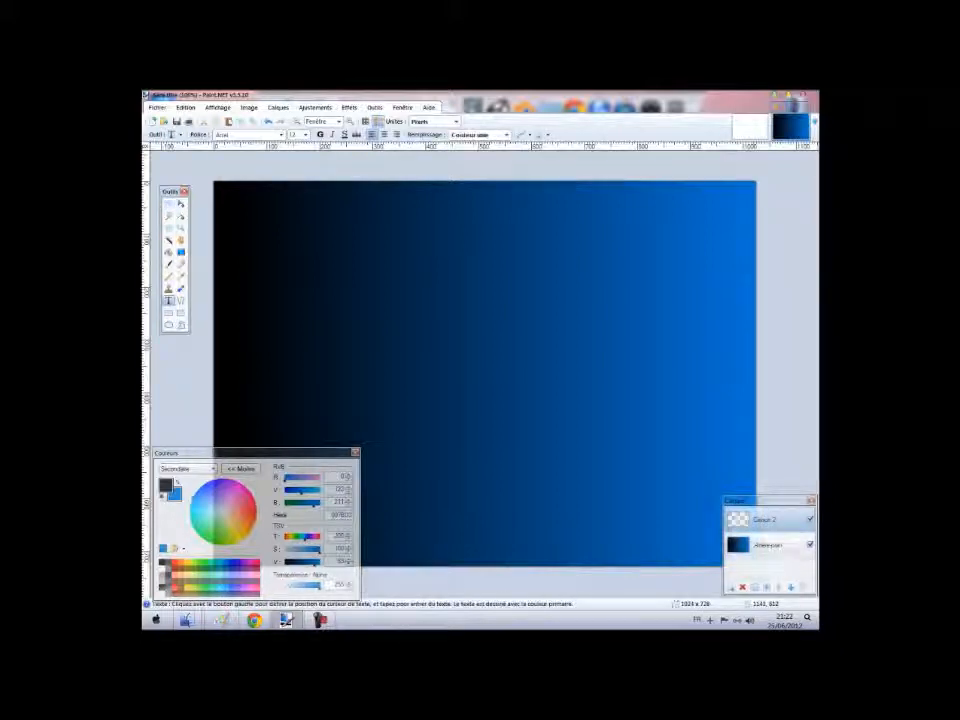
{"action": "left_click", "coordinate": [810, 545]}
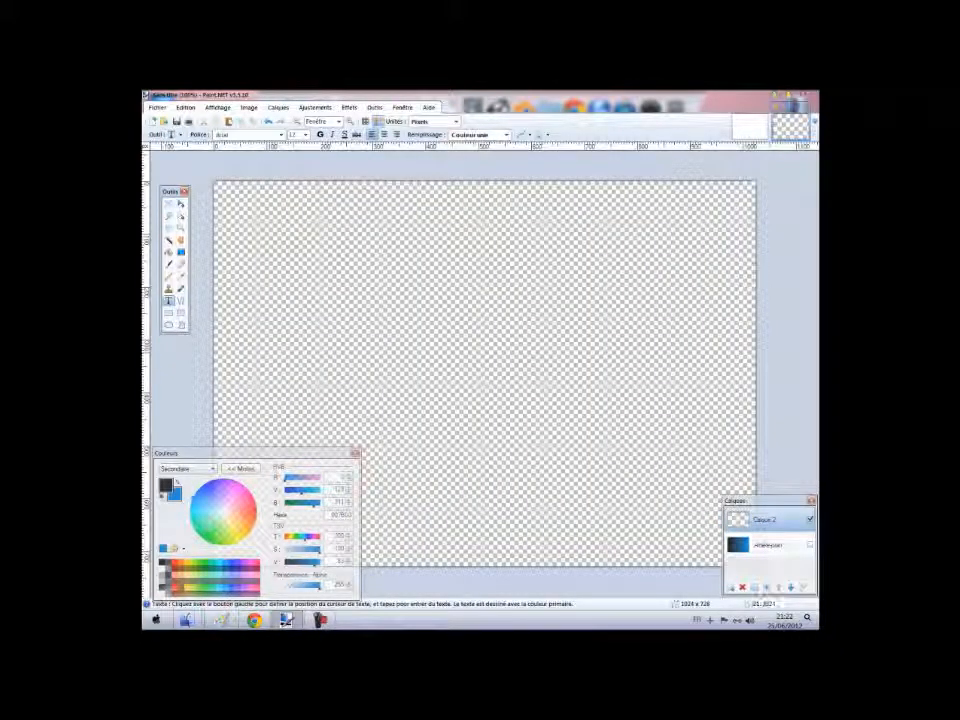
Write the text "Present" on the new layer in Impact at size 84.
{"action": "left_click", "coordinate": [297, 331]}
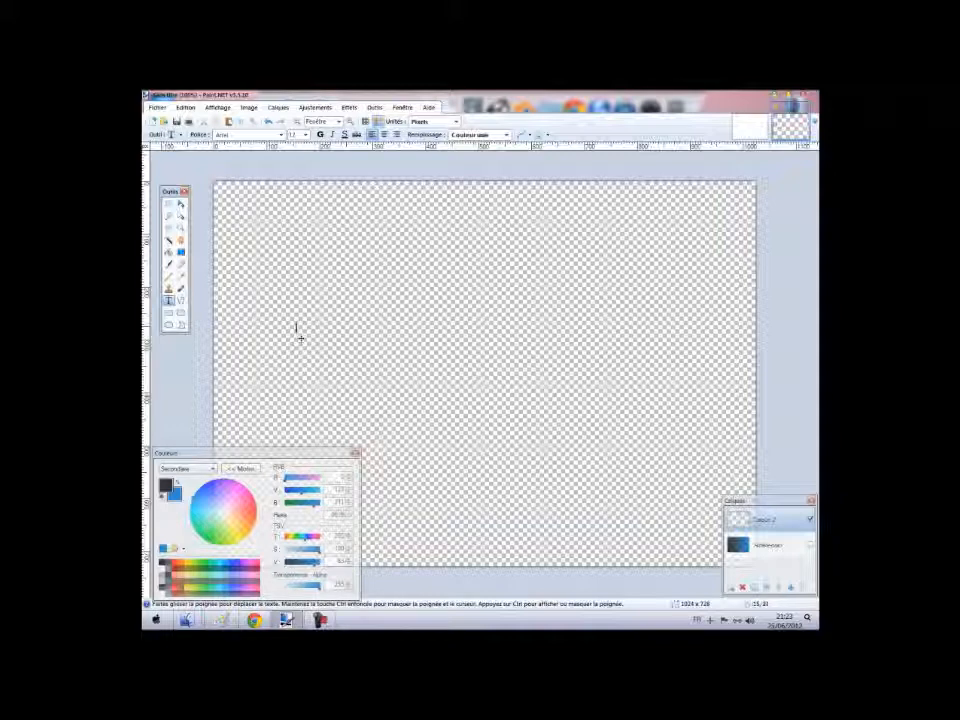
{"action": "left_click", "coordinate": [282, 134]}
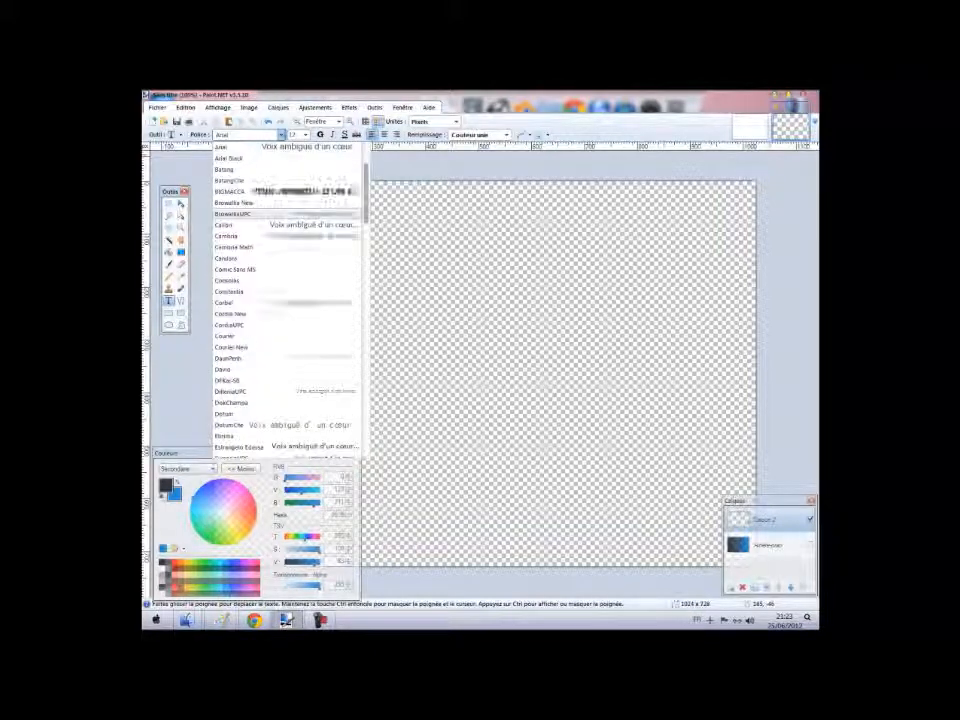
{"action": "scroll", "coordinate": [287, 214], "scroll_direction": "down", "scroll_amount": 5}
{"action": "left_click", "coordinate": [287, 446]}
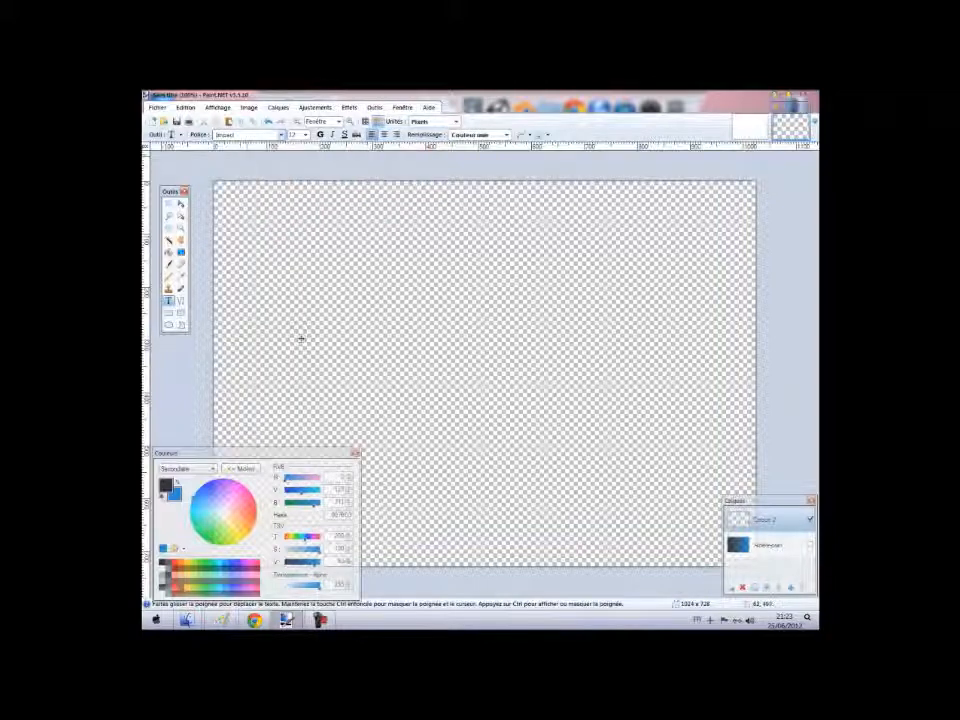
{"action": "left_click", "coordinate": [305, 134]}
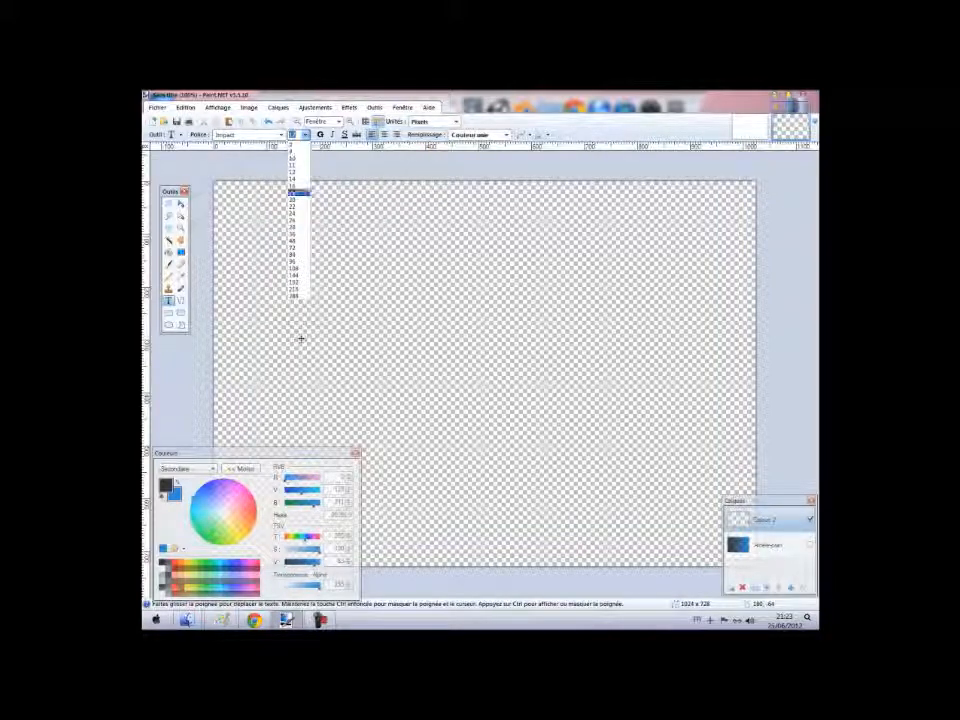
{"action": "left_click", "coordinate": [298, 247]}
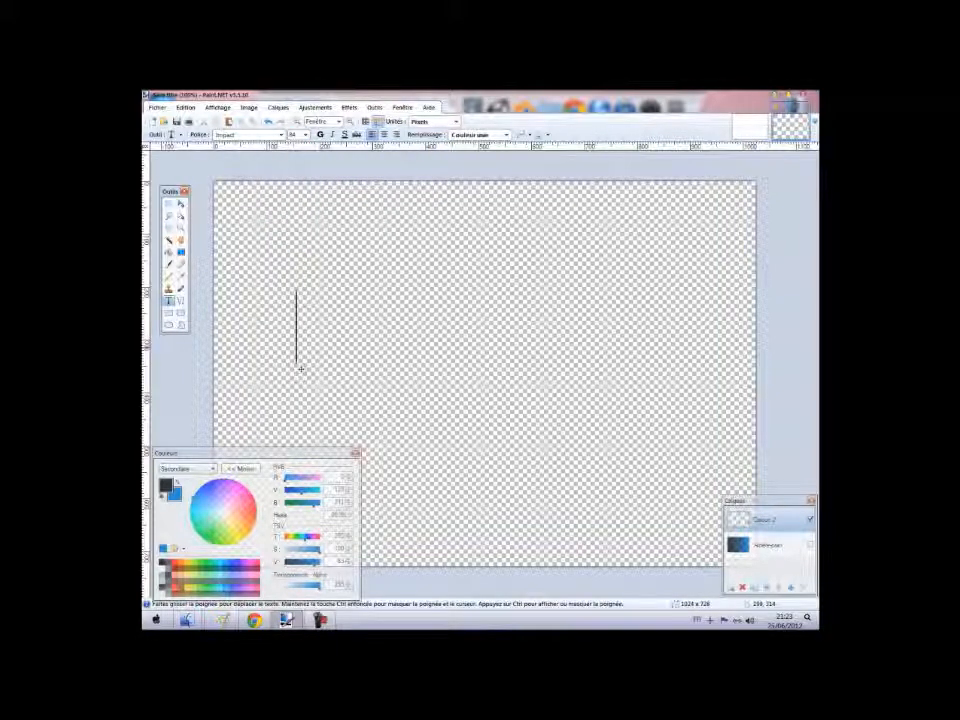
{"action": "type", "text": "Present"}
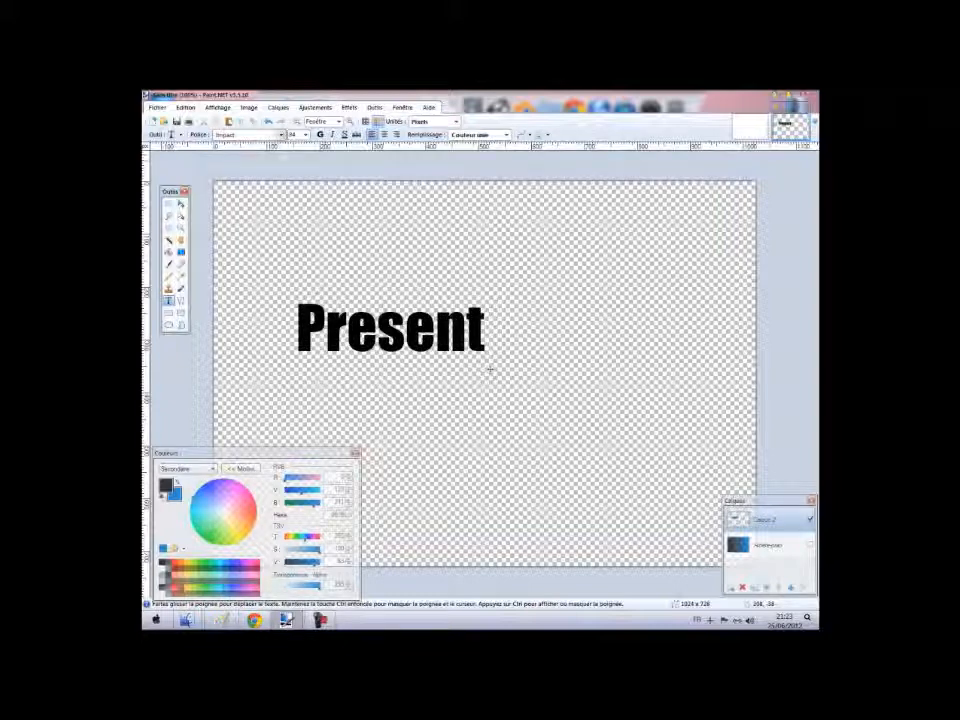
Move the "Present" text closer to the middle of the canvas and enlarge it to size 108.
{"action": "left_click_drag", "start_coordinate": [490, 370], "coordinate": [533, 405]}
{"action": "left_click", "coordinate": [305, 134]}
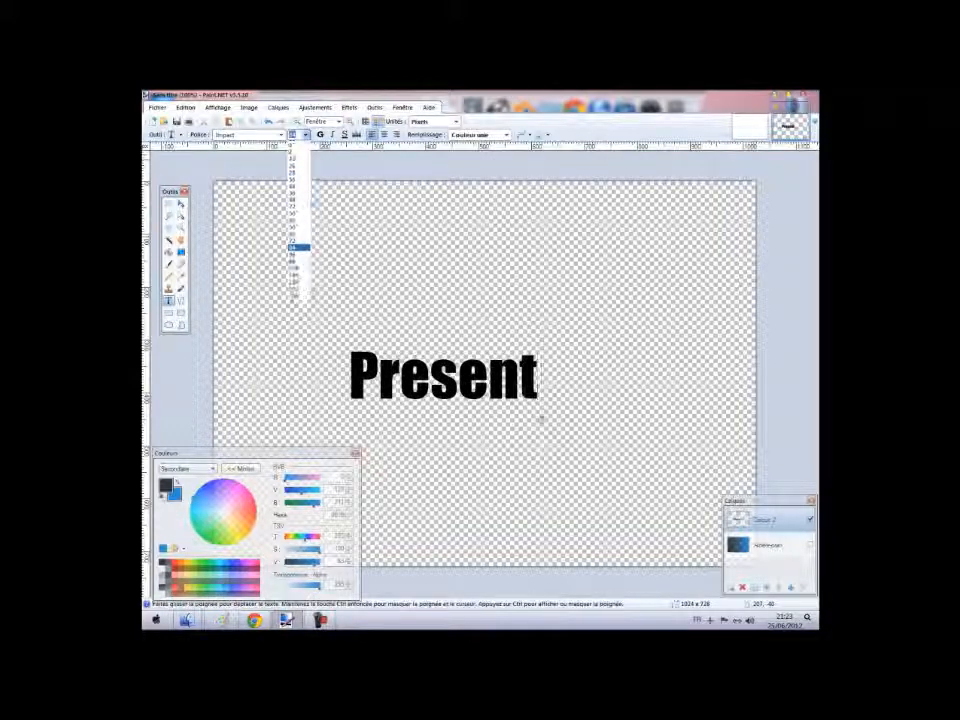
{"action": "left_click", "coordinate": [298, 261]}
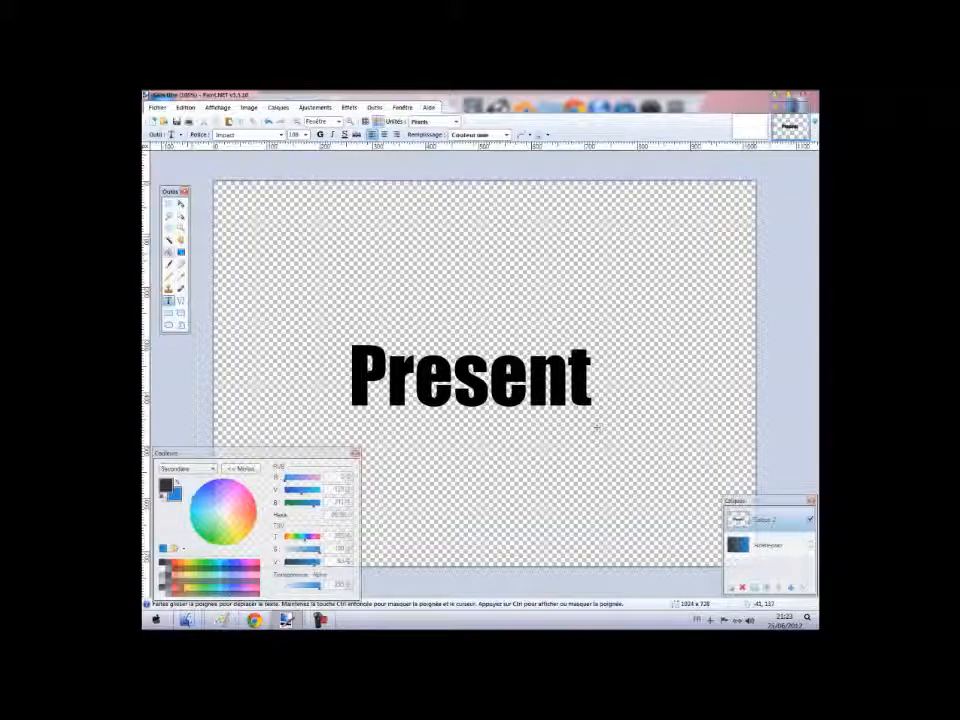
Select the "Present" text with a rectangle, rotate it about 12 degrees counter-clockwise and nudge it slightly up.
{"action": "left_click", "coordinate": [168, 203]}
{"action": "mouse_move", "coordinate": [338, 340]}
{"action": "left_mouse_down"}
{"action": "mouse_move", "coordinate": [400, 368]}
{"action": "mouse_move", "coordinate": [601, 414]}
{"action": "left_mouse_up"}
{"action": "left_click", "coordinate": [181, 203]}
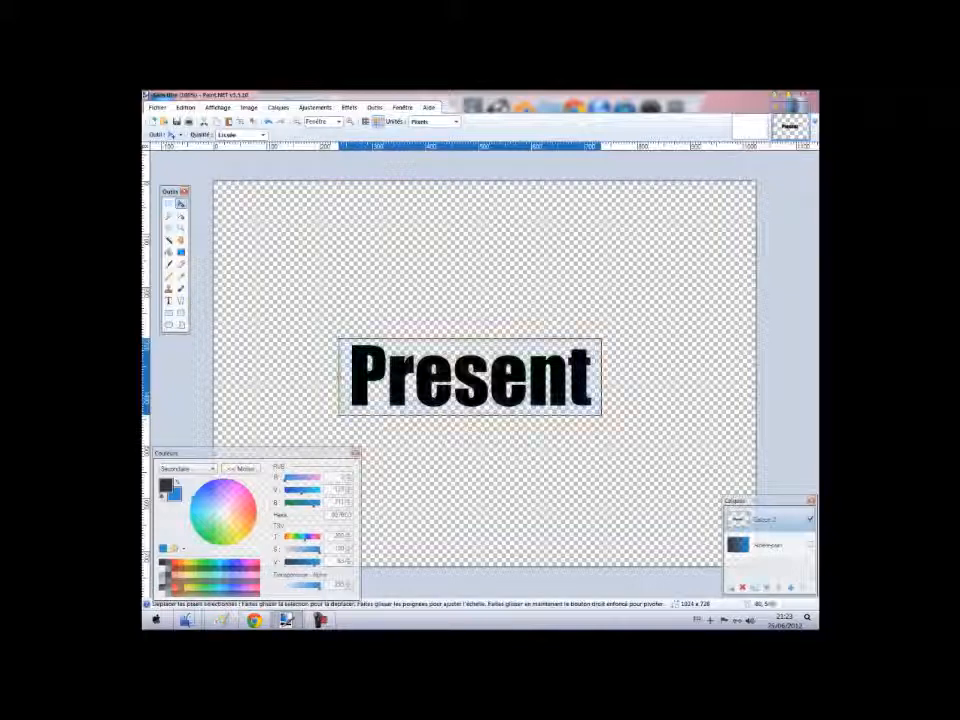
{"action": "right_click_drag", "start_coordinate": [538, 371], "coordinate": [536, 357]}
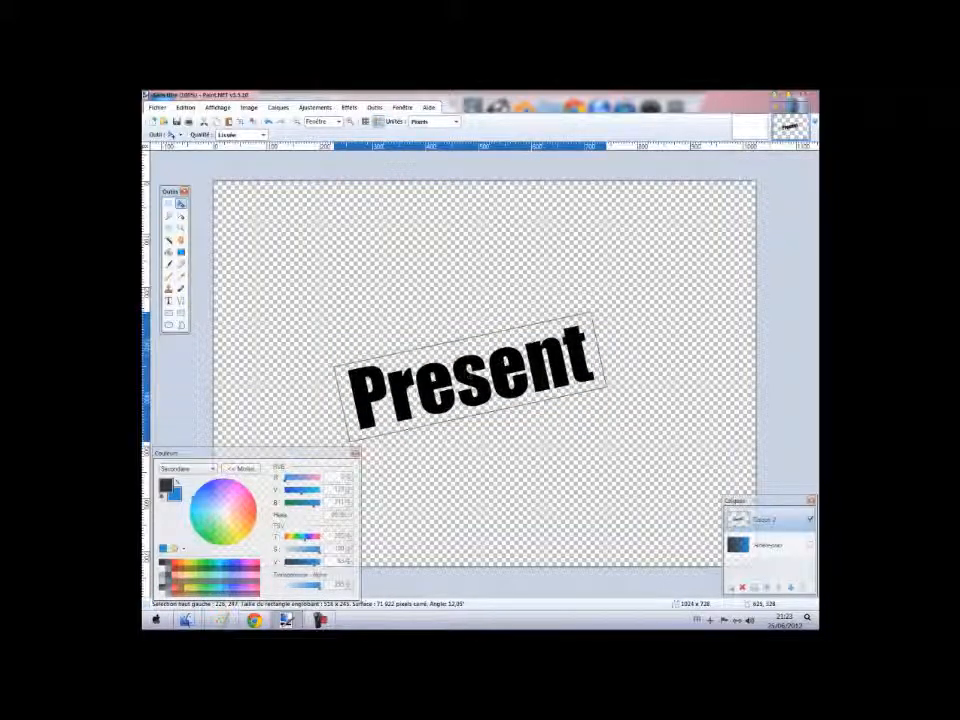
{"action": "left_click_drag", "start_coordinate": [505, 379], "coordinate": [509, 378]}
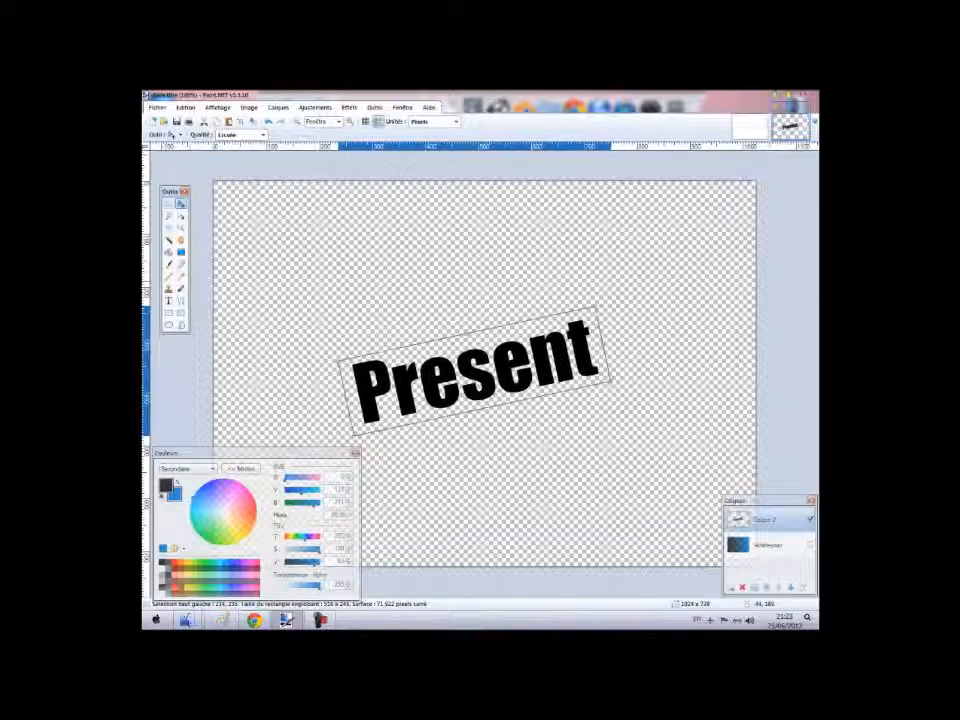
Select all the letters of "Present" with the Magic Wand, adding each letter to the selection.
{"action": "left_click", "coordinate": [169, 240]}
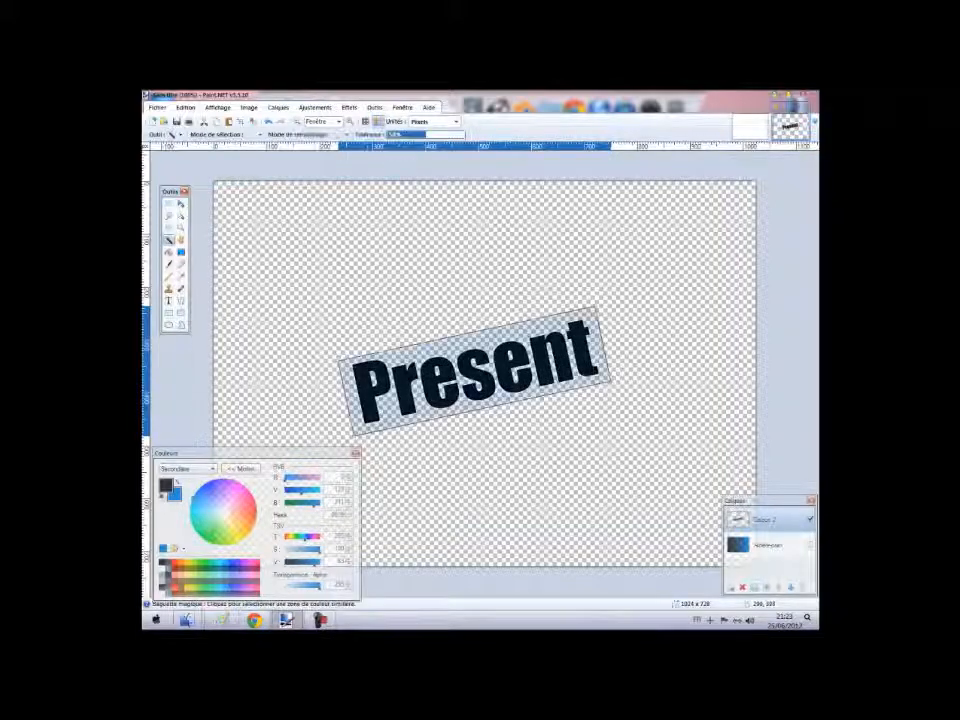
{"action": "left_click", "coordinate": [368, 395]}
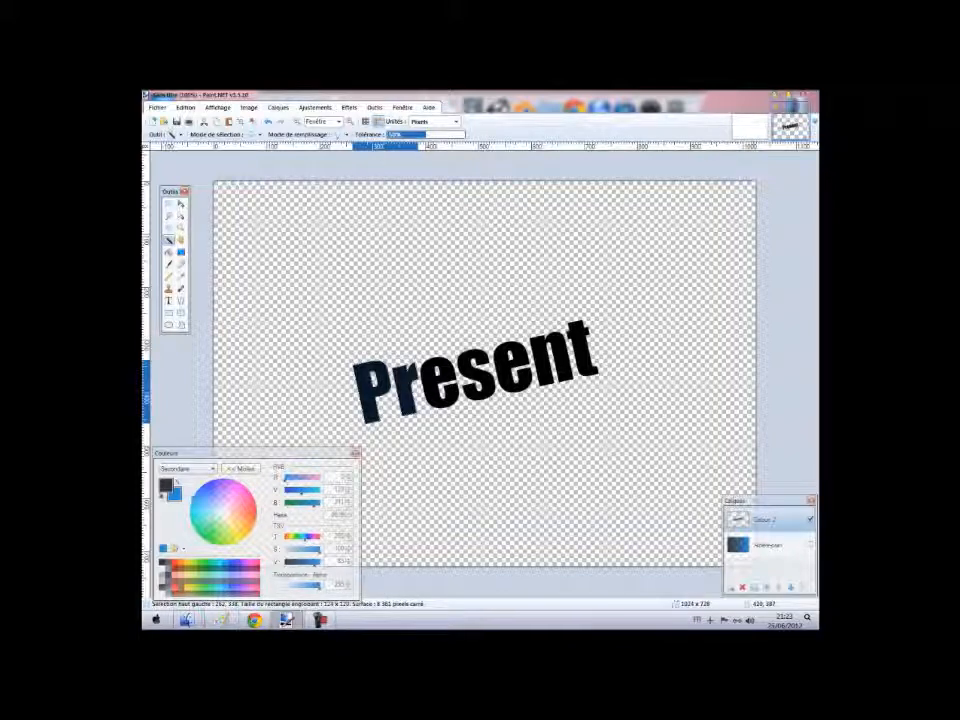
{"action": "left_click", "coordinate": [436, 391], "text": "ctrl"}
{"action": "left_click", "coordinate": [488, 368], "text": "ctrl"}
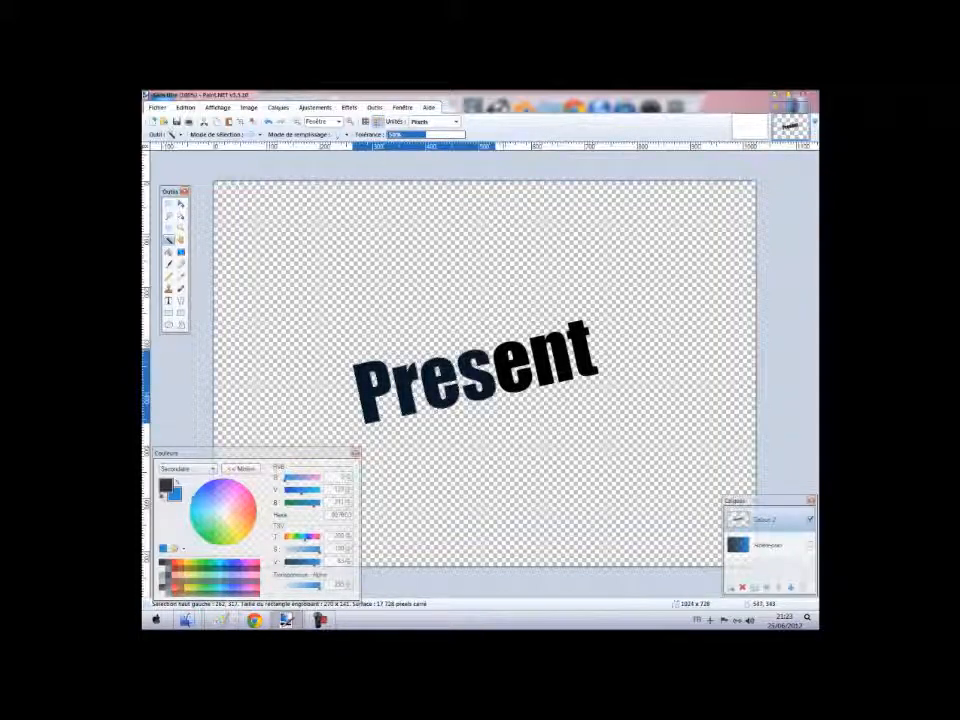
{"action": "left_click", "coordinate": [506, 363], "text": "ctrl"}
{"action": "left_click", "coordinate": [543, 355], "text": "ctrl"}
{"action": "left_click", "coordinate": [583, 343], "text": "ctrl"}
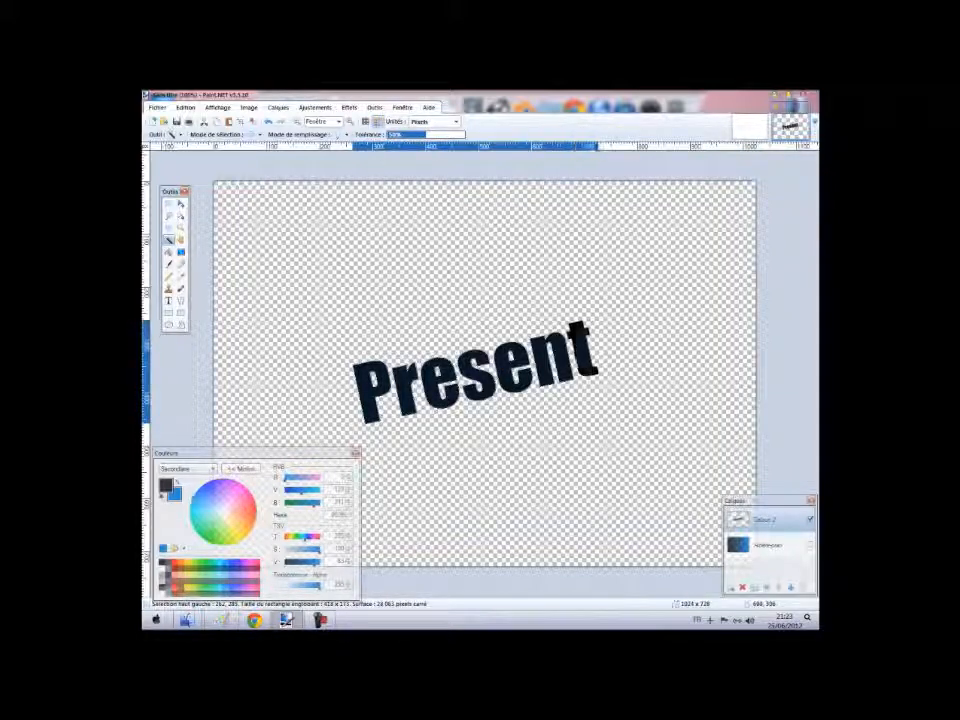
Fill the selected "Present" letters with a dark grey to white gradient running from their lower edge upward, and make the background layer visible again.
{"action": "left_click", "coordinate": [181, 252]}
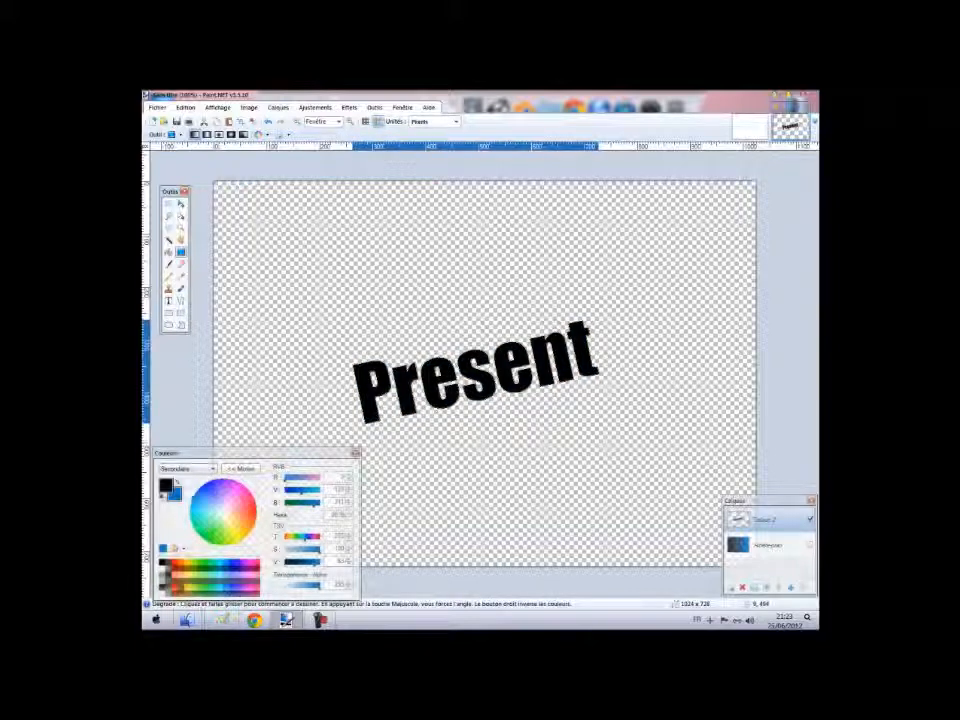
{"action": "left_click", "coordinate": [165, 485]}
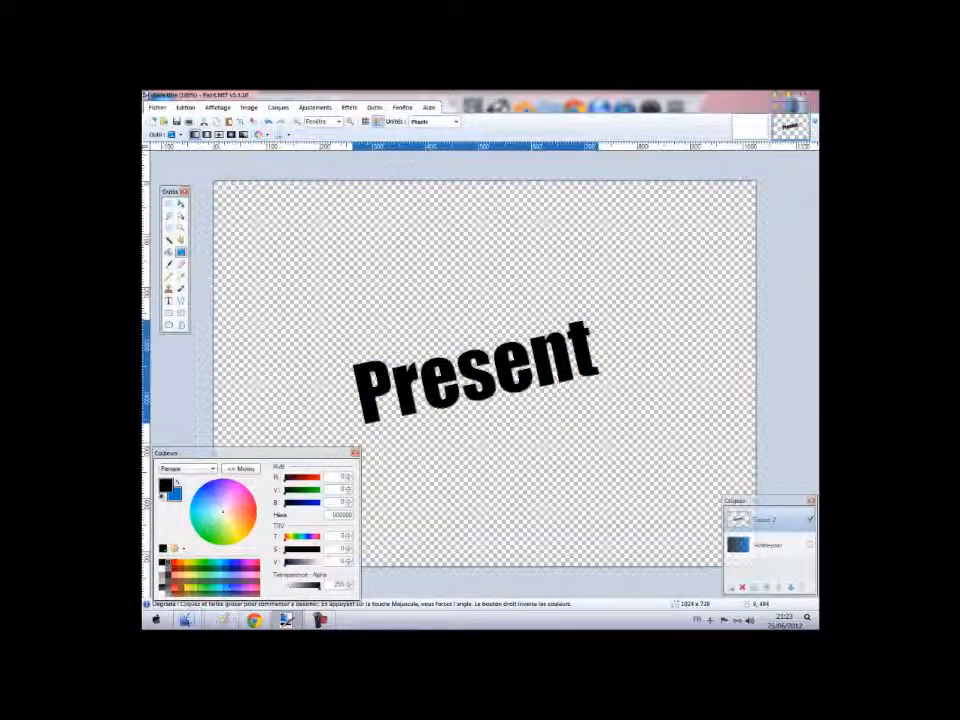
{"action": "left_click", "coordinate": [168, 562]}
{"action": "left_click", "coordinate": [175, 494]}
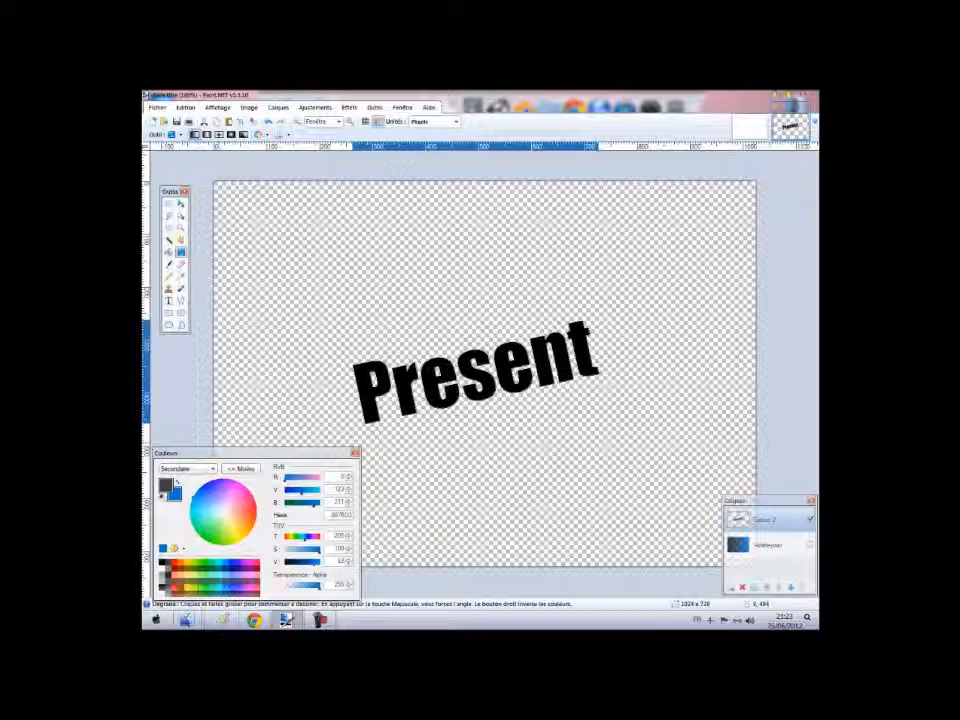
{"action": "left_click_drag", "start_coordinate": [314, 562], "coordinate": [308, 562]}
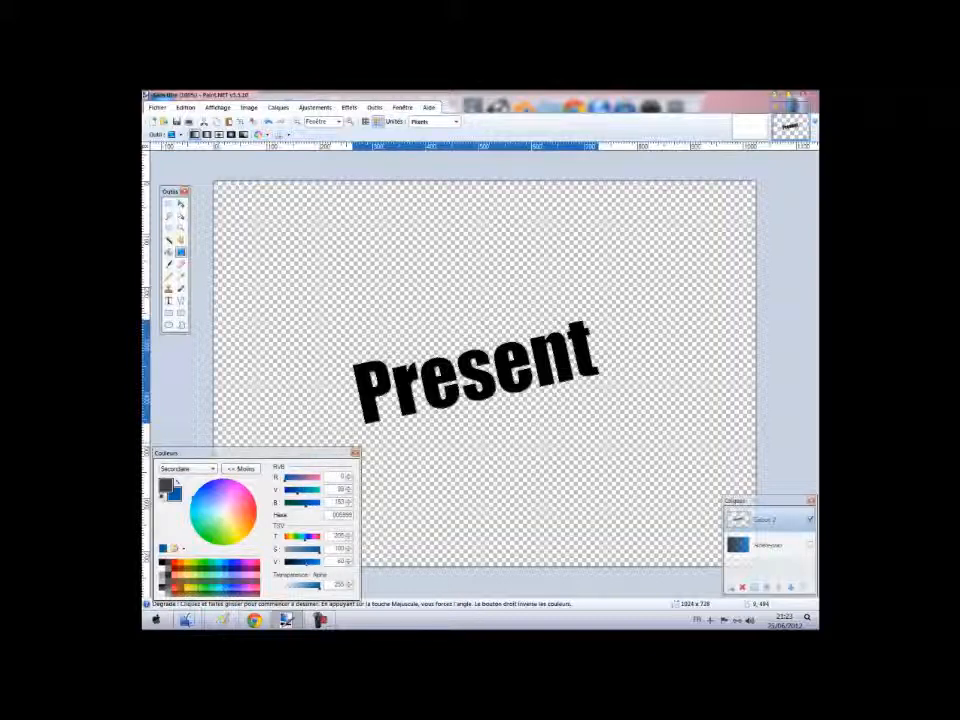
{"action": "left_click", "coordinate": [163, 568]}
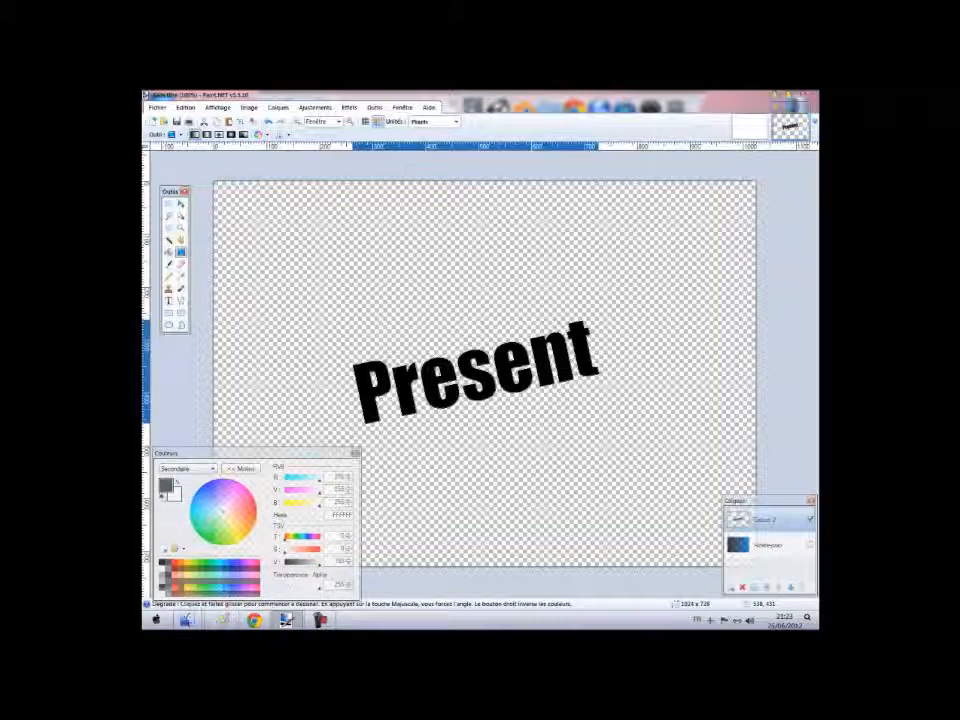
{"action": "left_click_drag", "start_coordinate": [498, 409], "coordinate": [482, 346]}
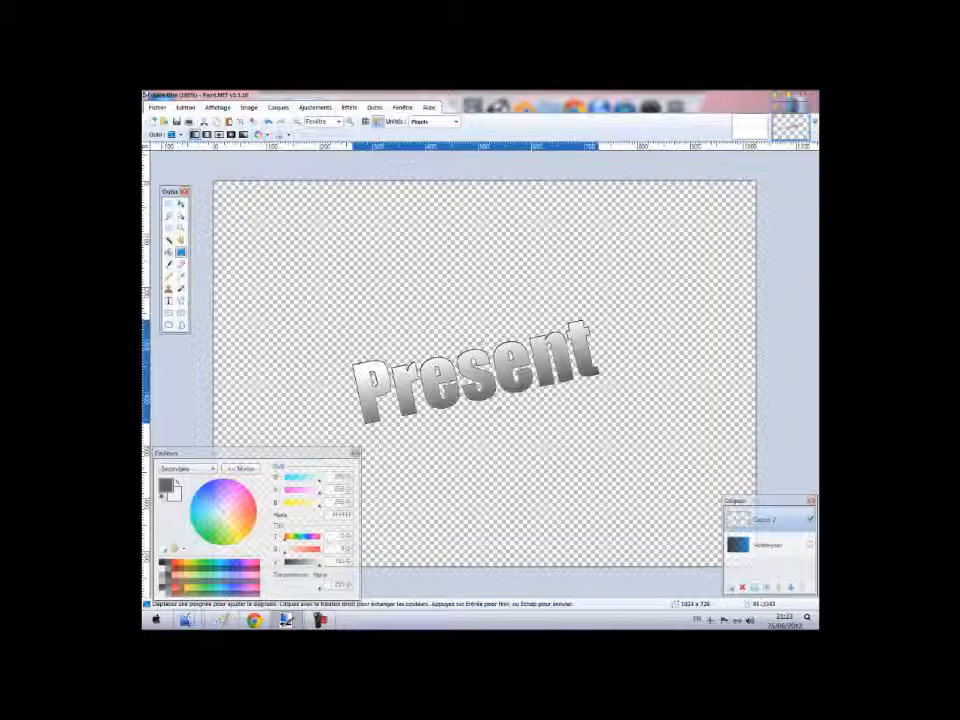
{"action": "left_click", "coordinate": [169, 203]}
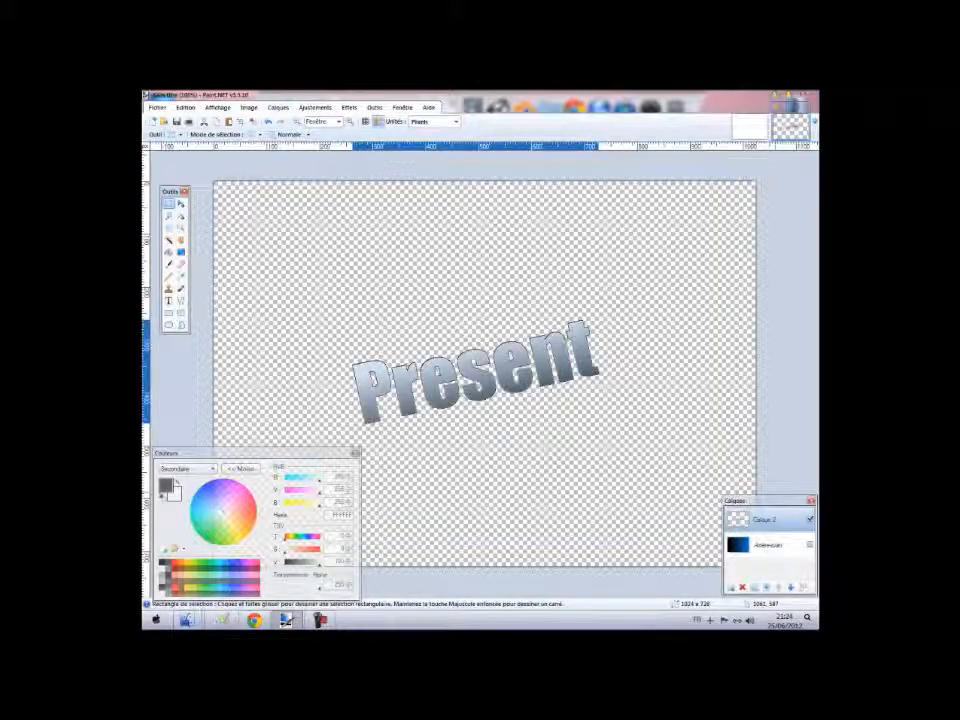
{"action": "left_click", "coordinate": [810, 545]}
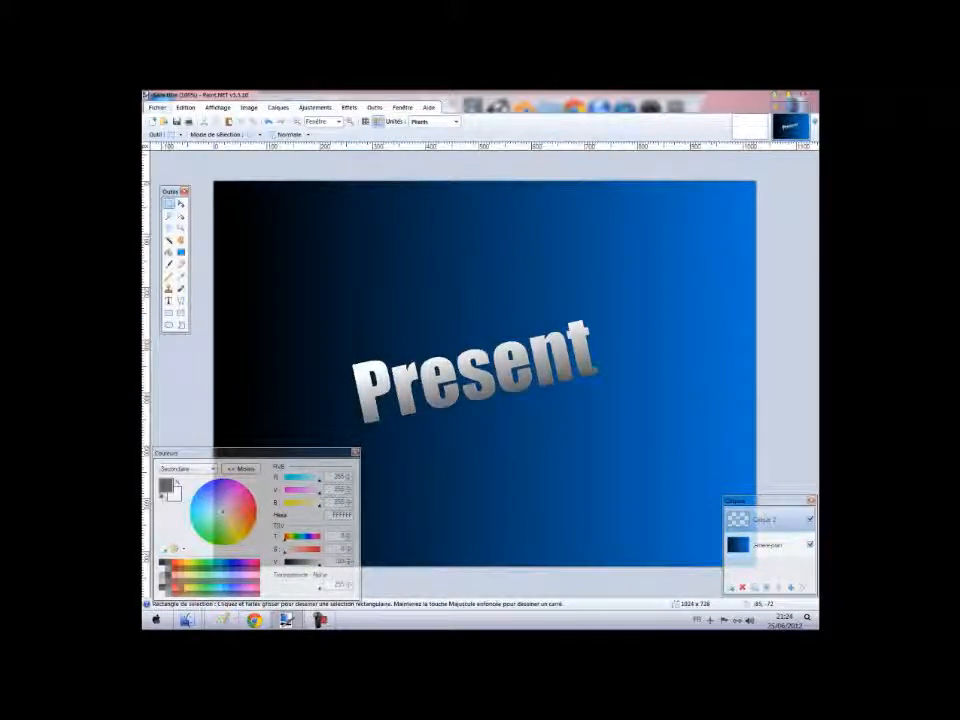
Save the image as a TIFF file named "Present" in the Intro folder on the desktop.
{"action": "key", "text": "ctrl+s"}
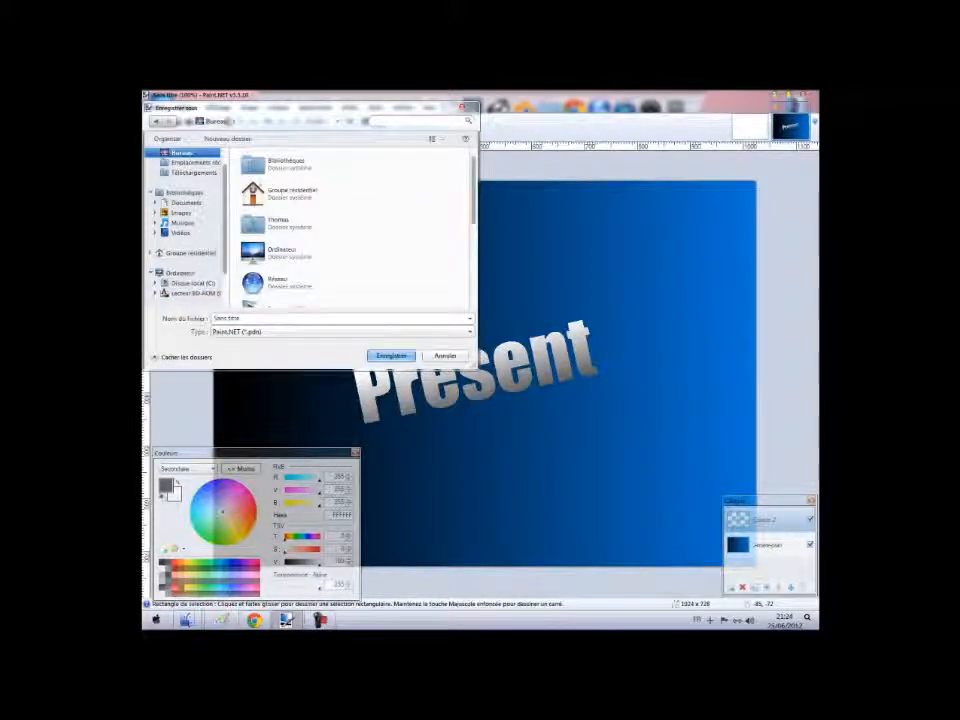
{"action": "scroll", "coordinate": [360, 220], "scroll_direction": "down", "scroll_amount": 5}
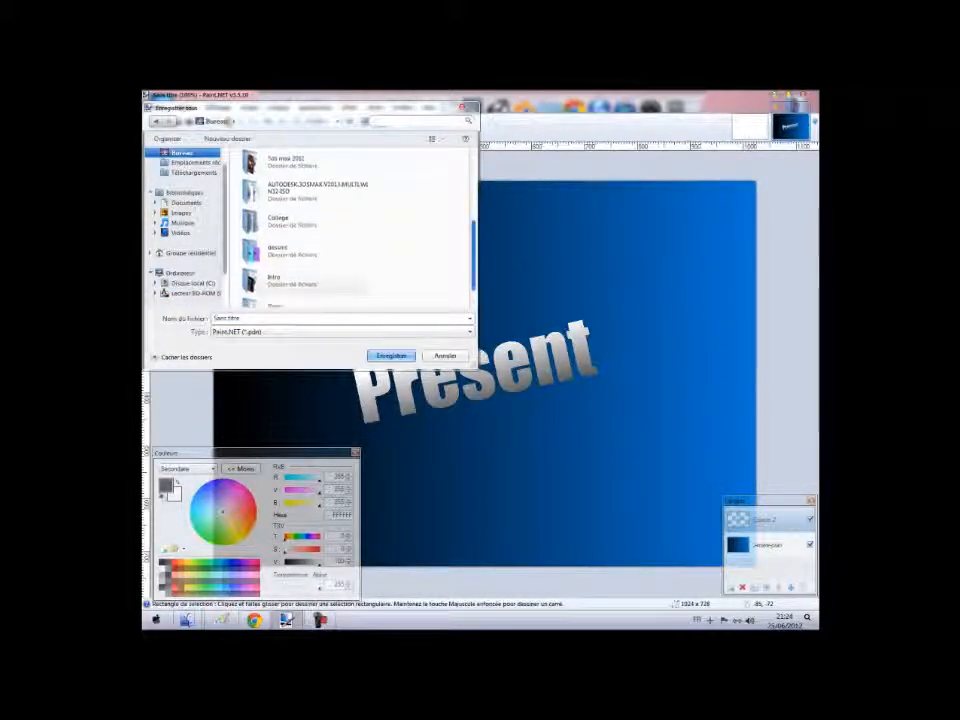
{"action": "double_click", "coordinate": [274, 279]}
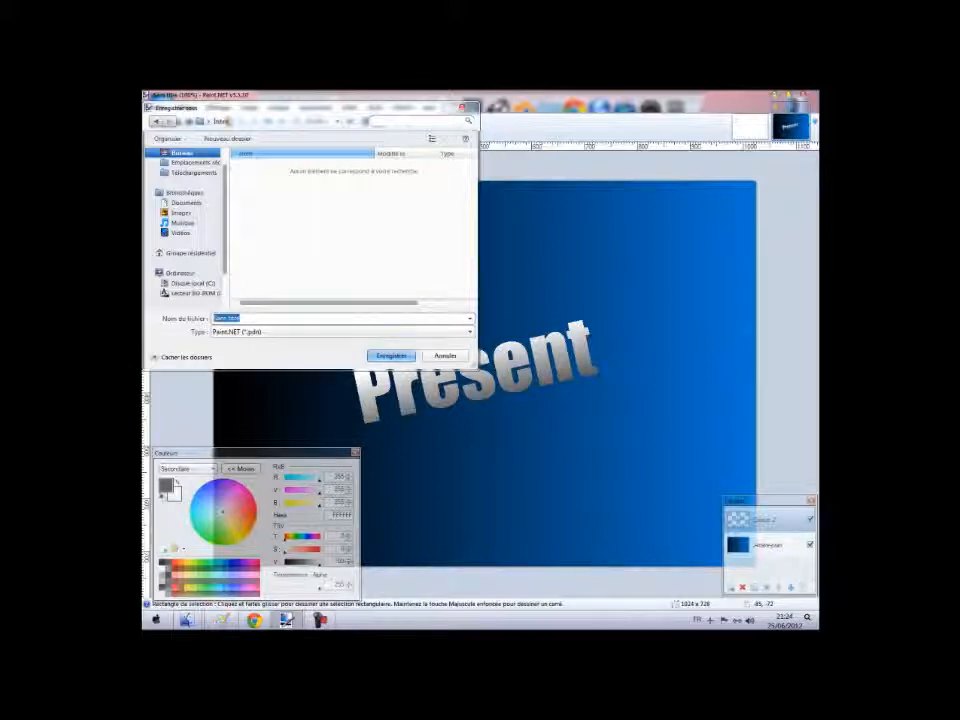
{"action": "left_click", "coordinate": [250, 331]}
{"action": "left_click", "coordinate": [245, 382]}
{"action": "left_click", "coordinate": [255, 318]}
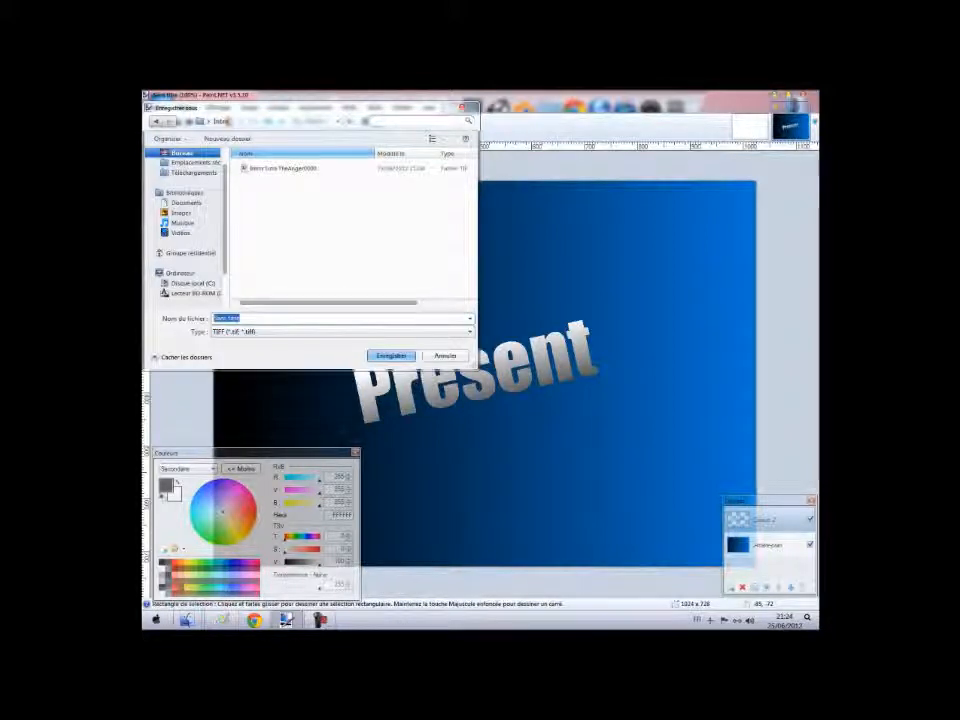
{"action": "type", "text": "Present"}
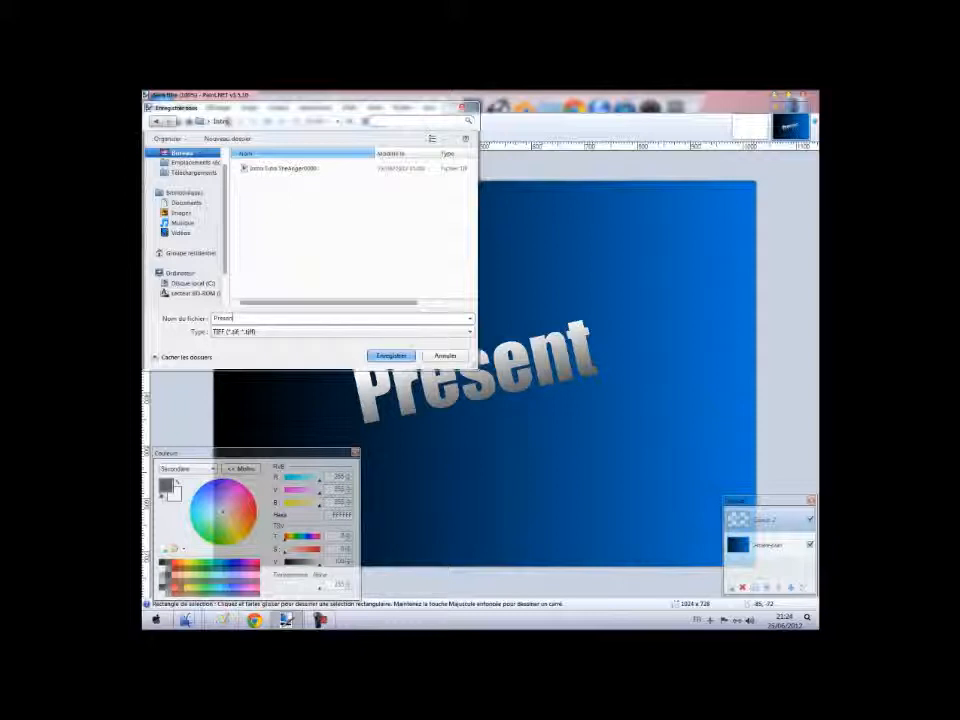
{"action": "key", "text": "Return"}
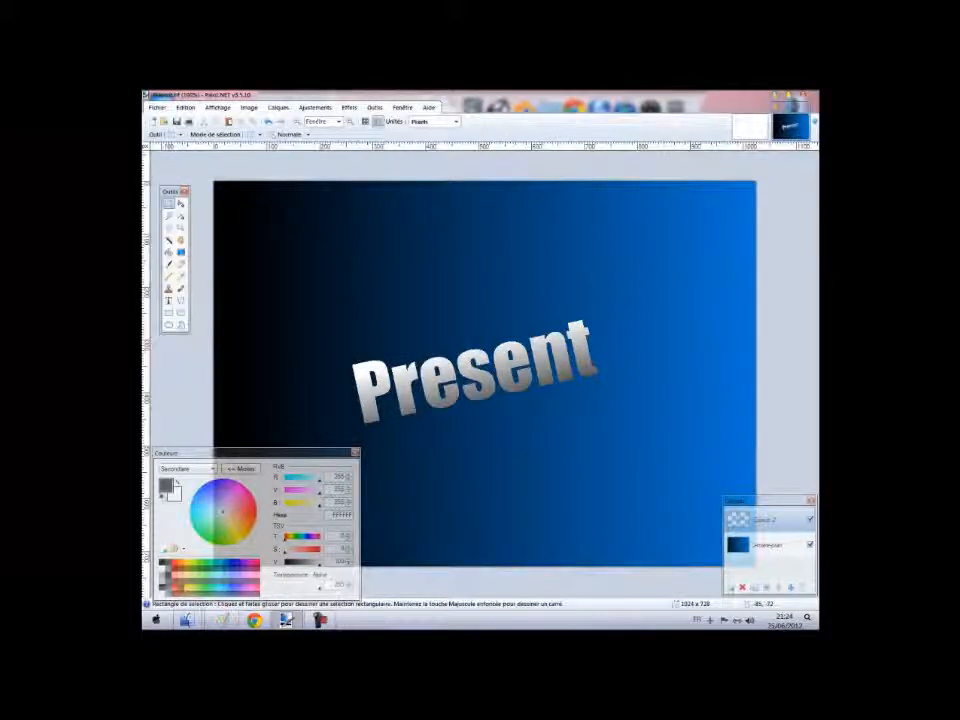